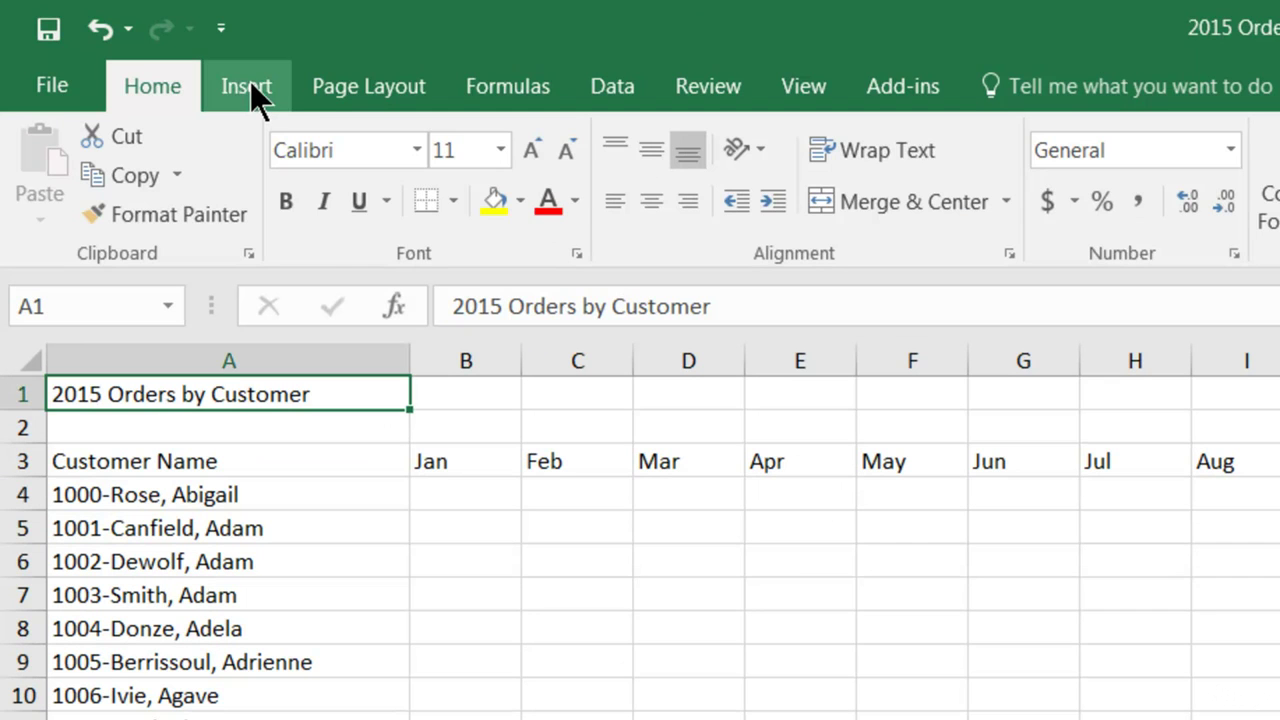
left_click(250, 85)
left_click(370, 92)
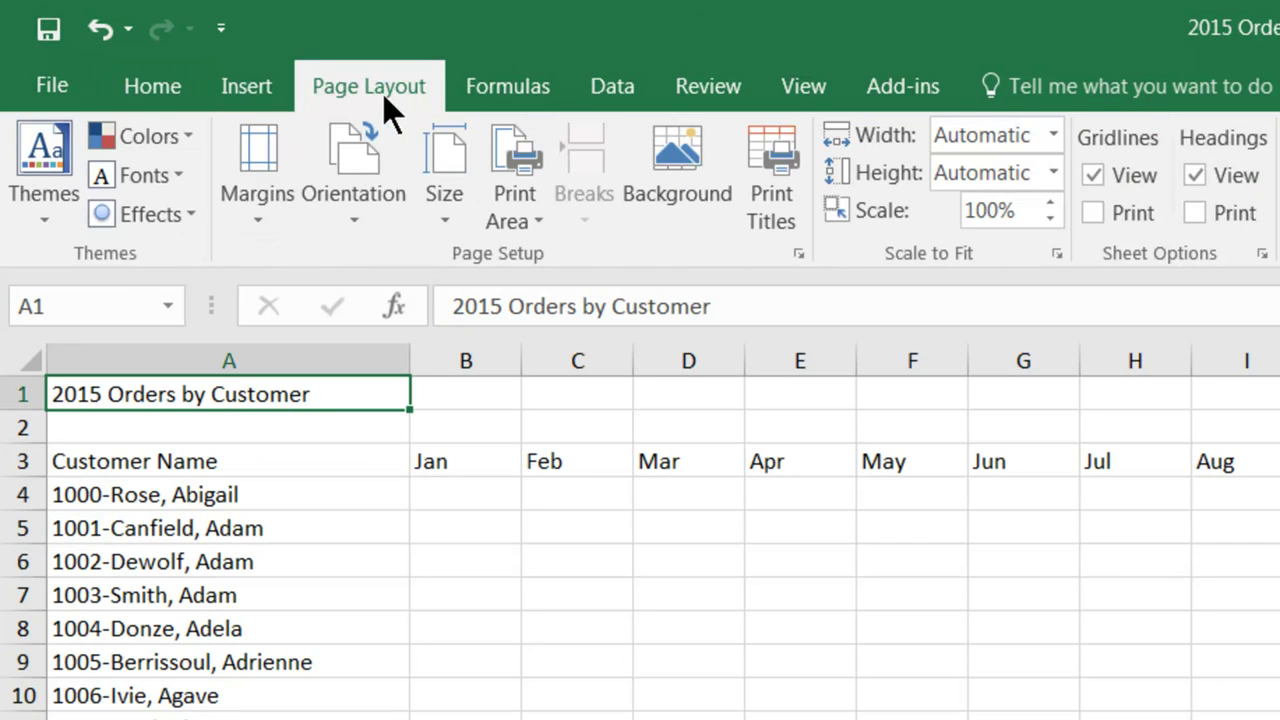
left_click(501, 90)
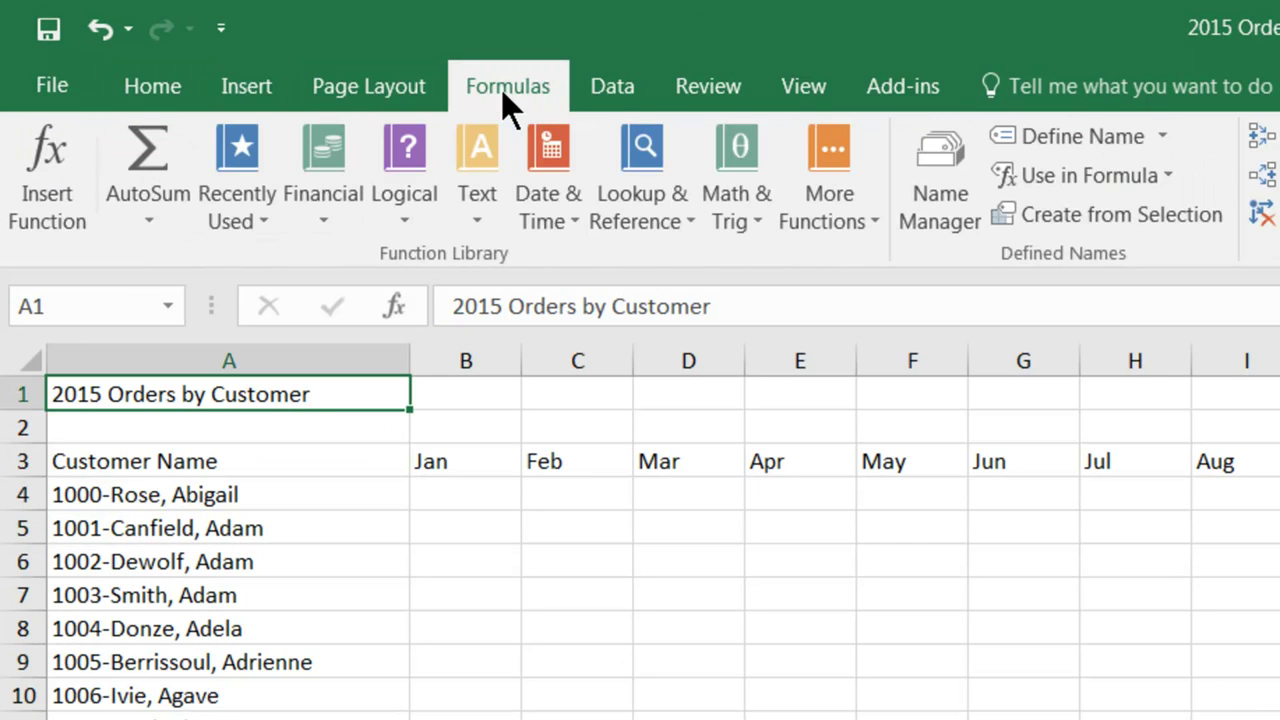
left_click(597, 83)
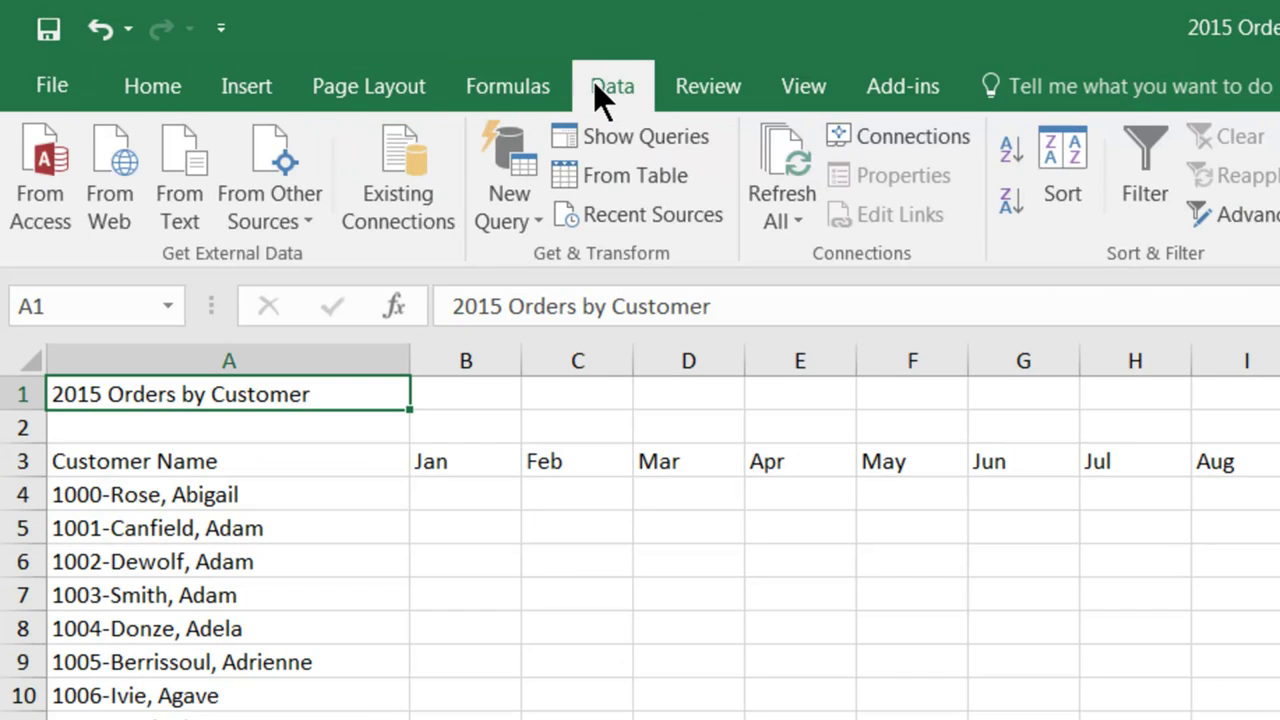
left_click(500, 82)
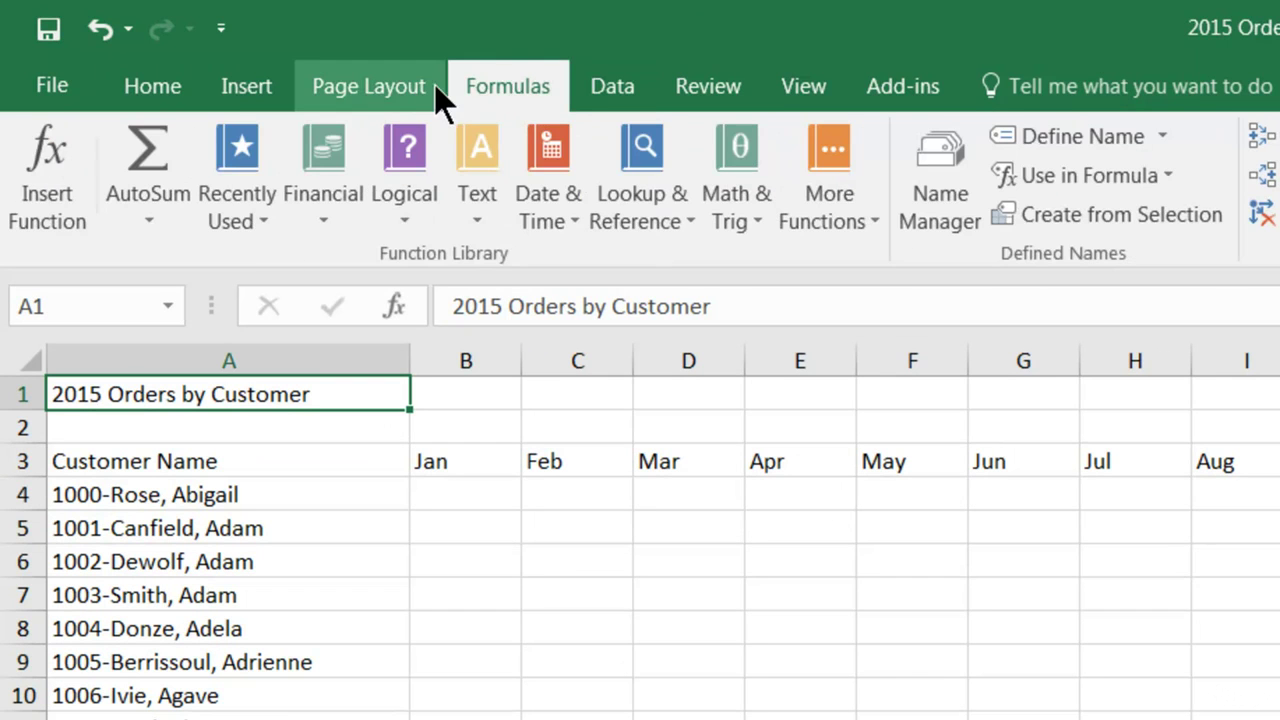
left_click(148, 91)
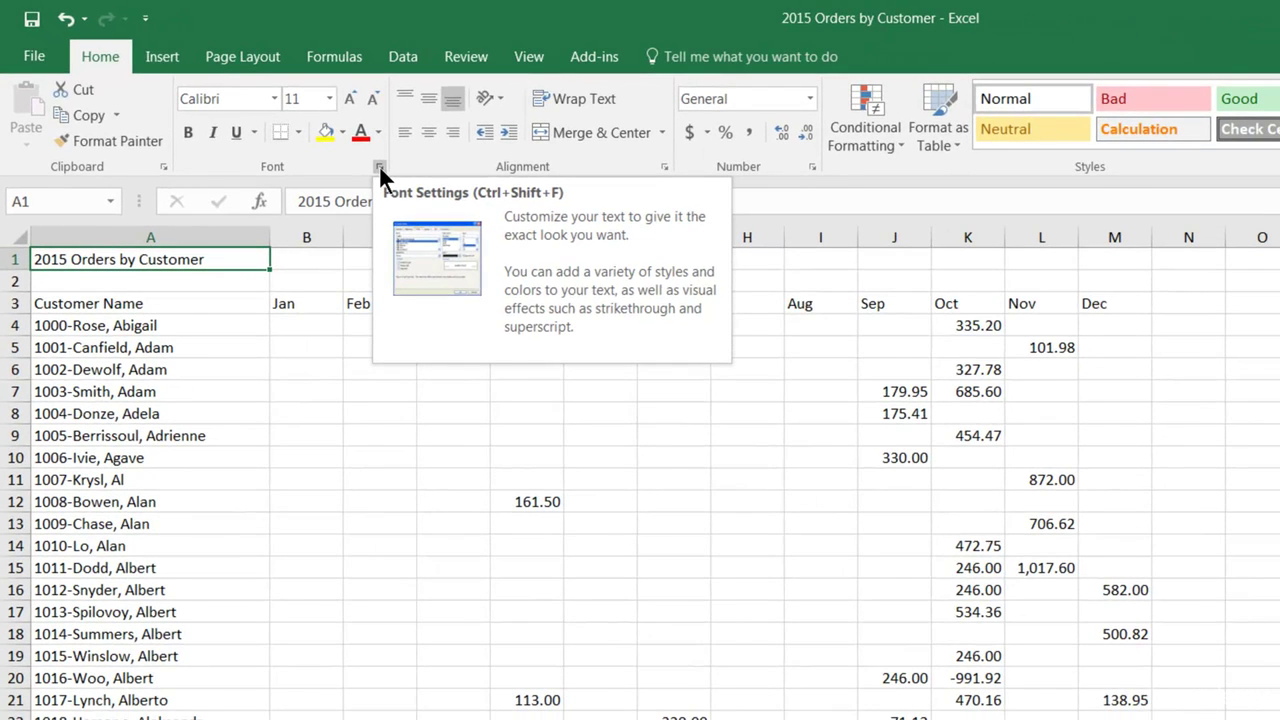
Examine the font settings and the text alignment settings in the Format Cells dialog for cell A1, closing it without edits.
left_click(379, 167)
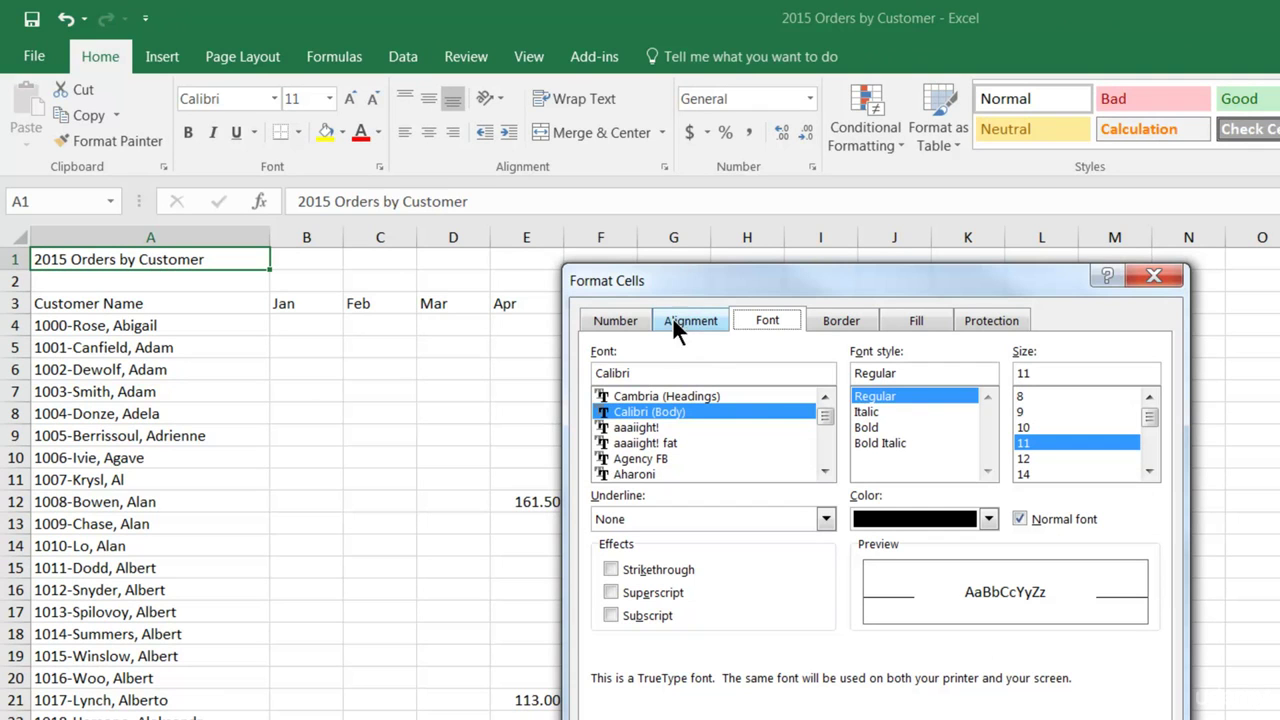
left_click(1167, 277)
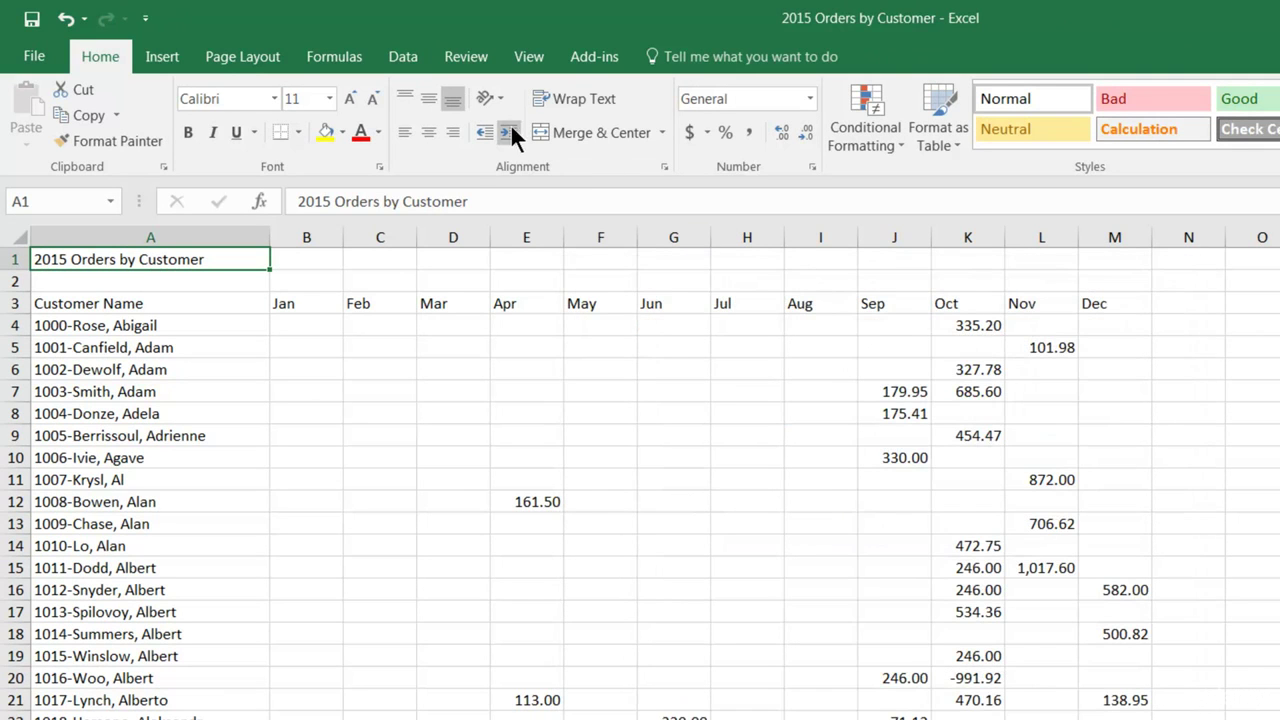
left_click(664, 166)
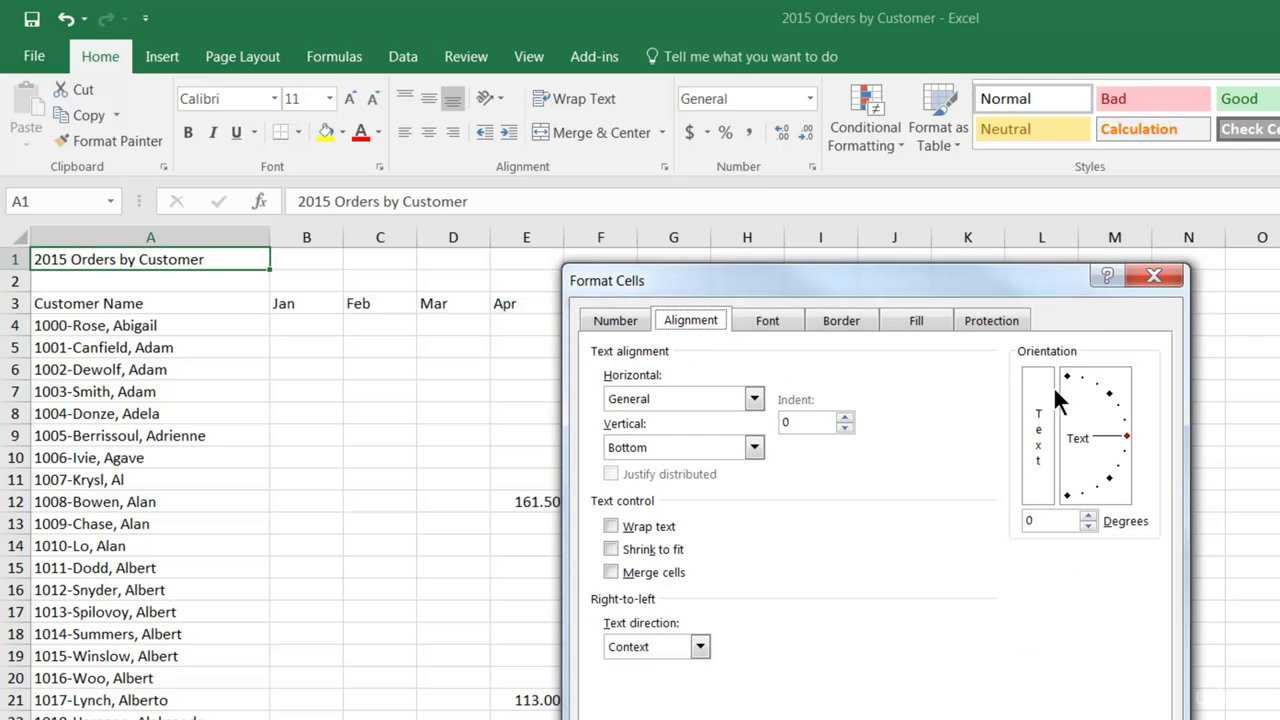
left_click_drag(771, 277, 772, 311)
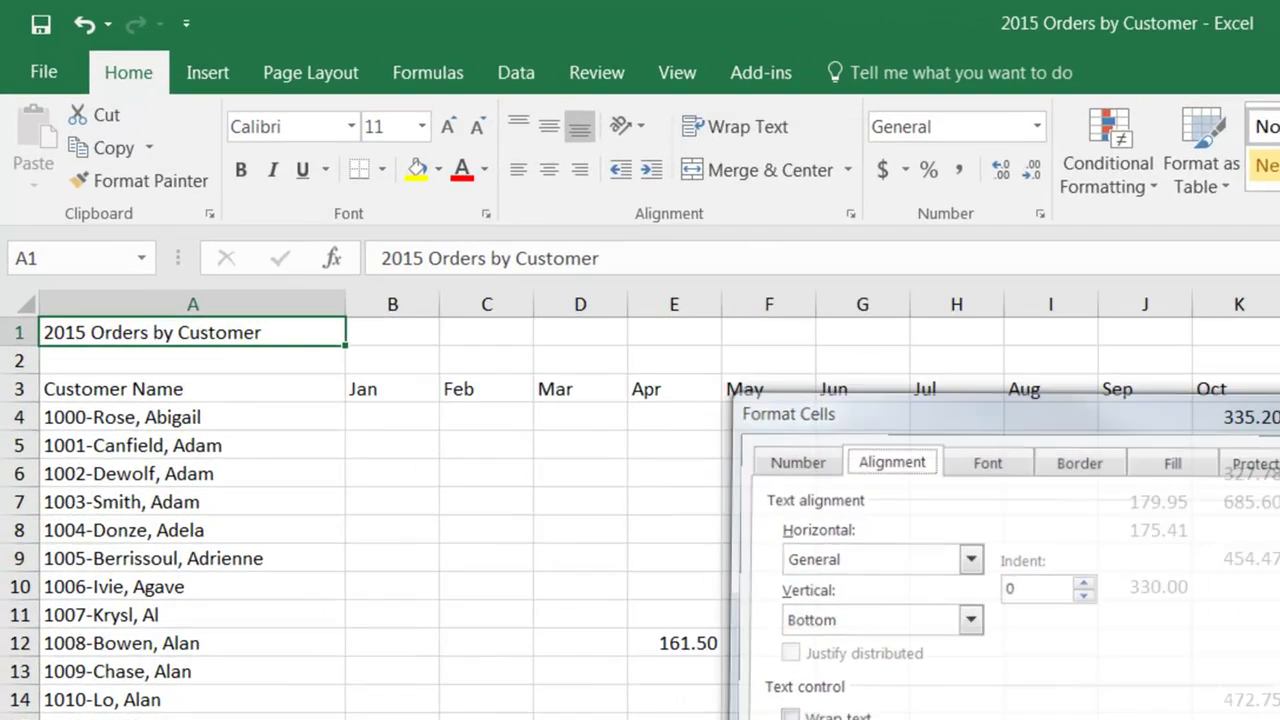
left_click(1170, 311)
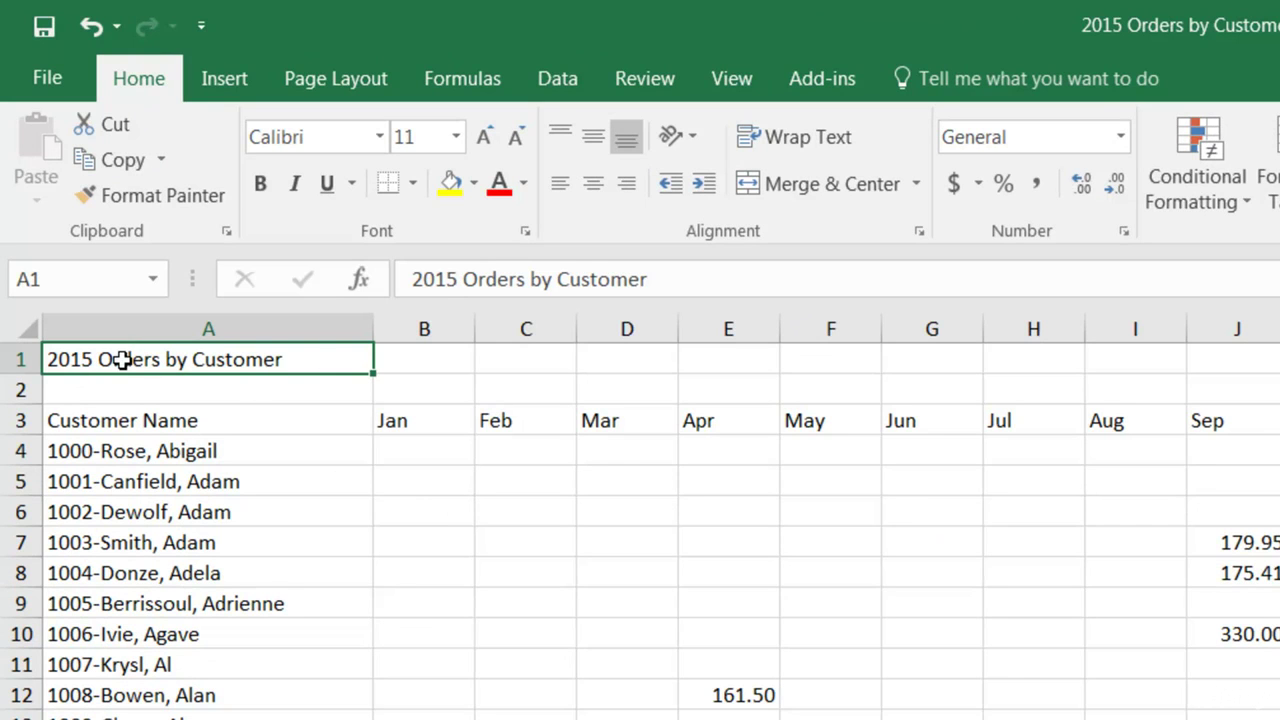
Make the title "2015 Orders by Customer" in cell A1 bold and check its font style in the Format Cells dialog.
left_click(258, 186)
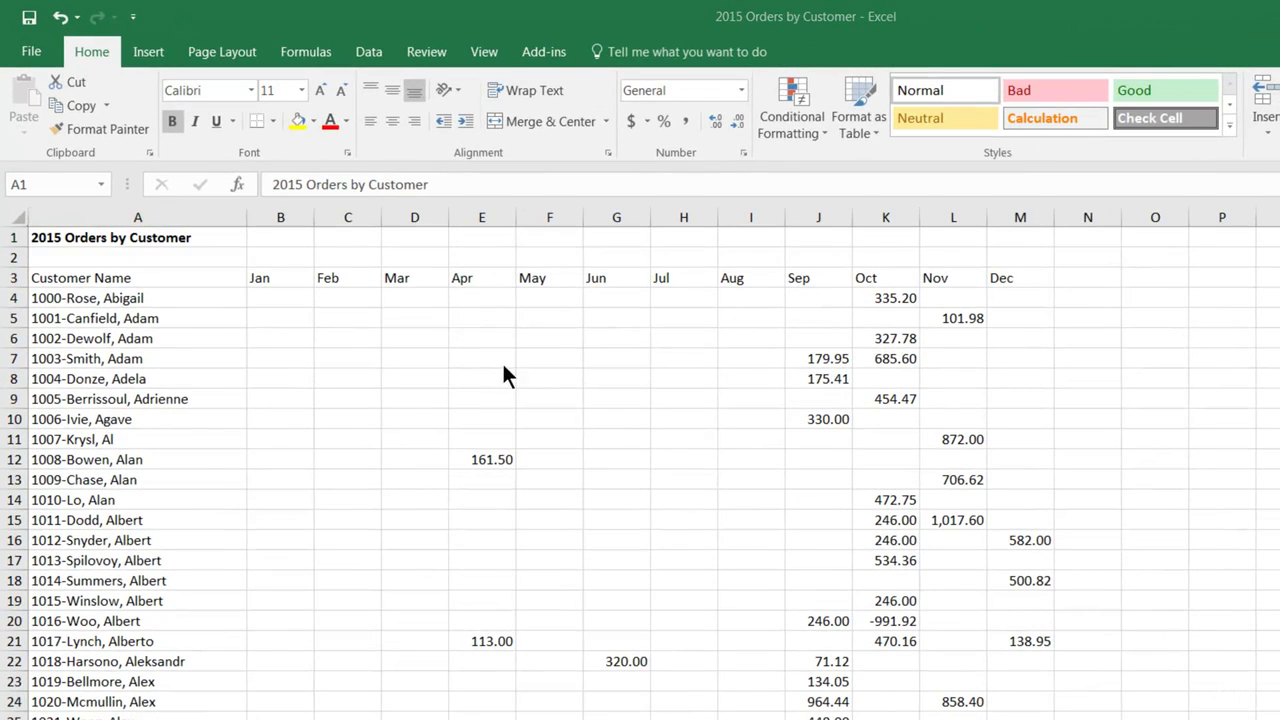
left_click(349, 153)
left_click(349, 153)
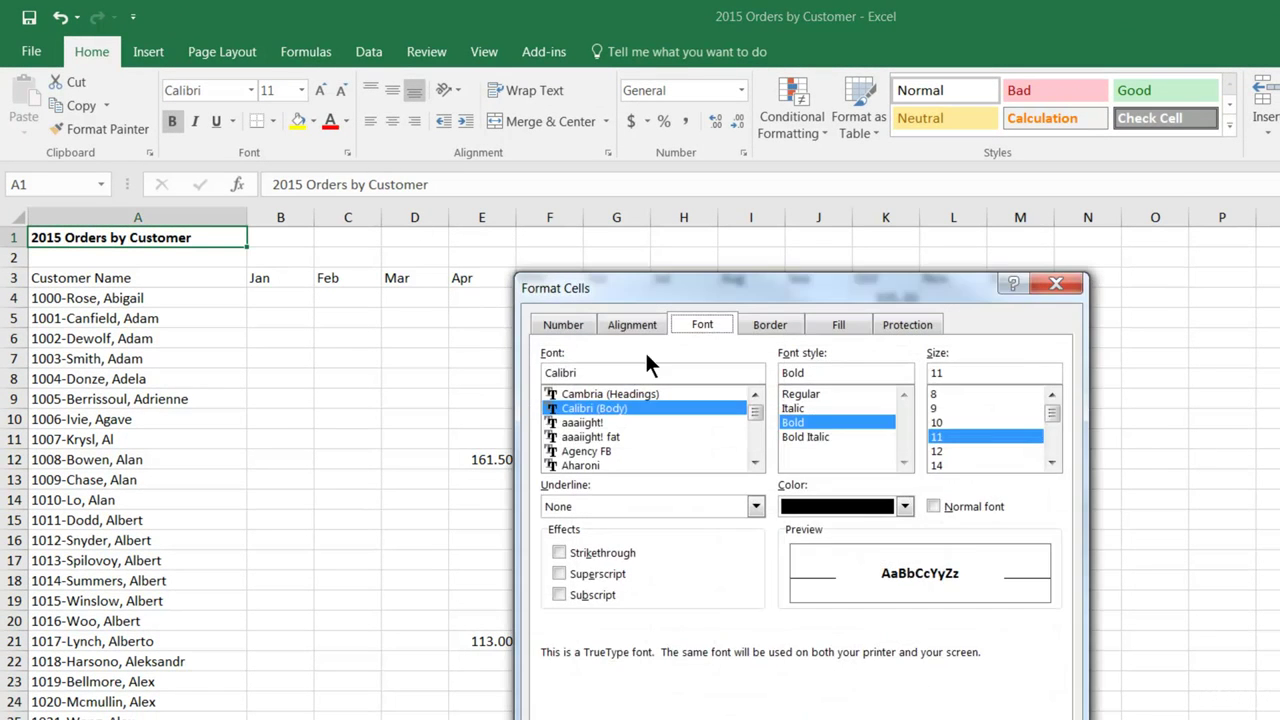
left_click_drag(707, 285, 667, 251)
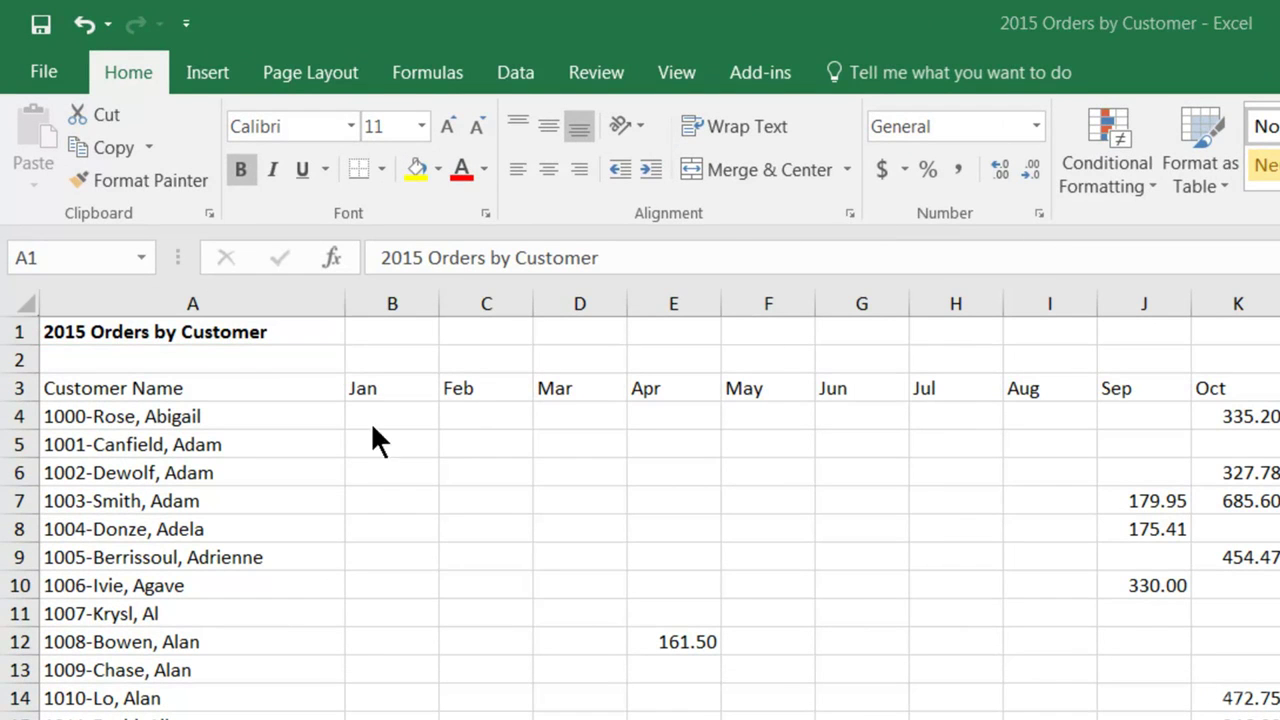
Find the Percent Style command by searching for "percen", apply it to cell B1 and enter 56% there.
left_click(394, 334)
left_click(410, 331)
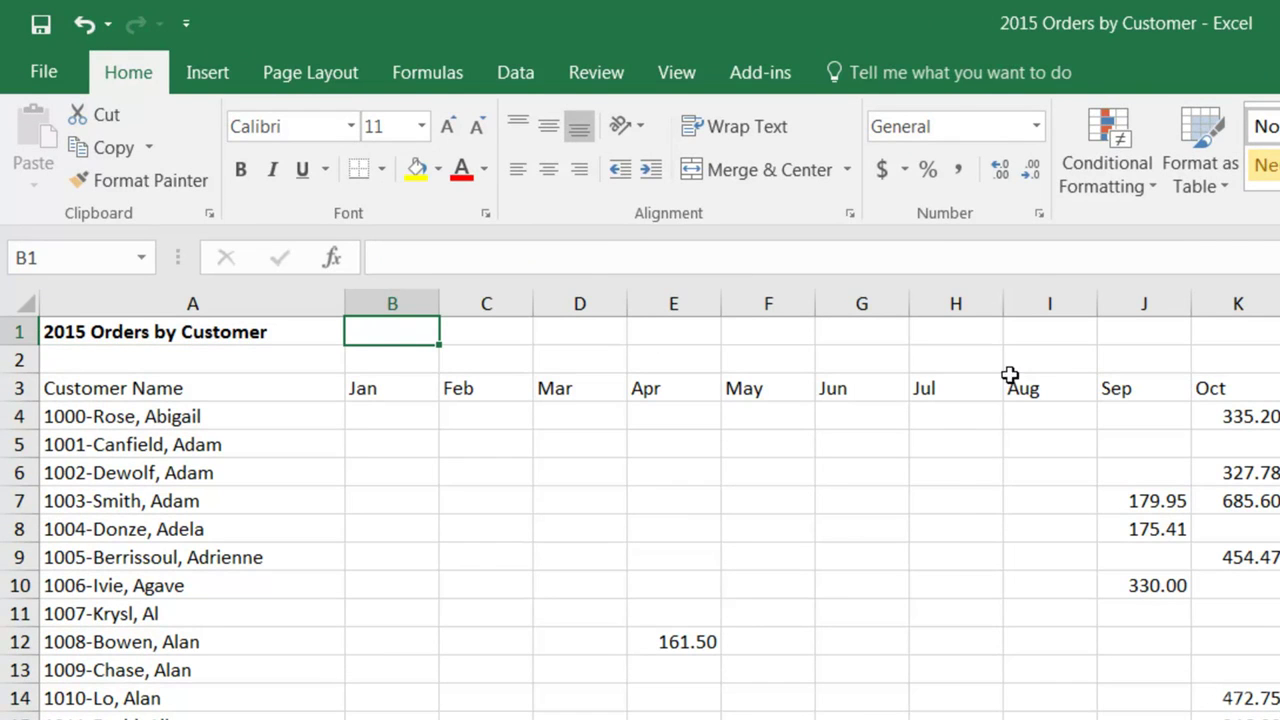
left_click(932, 72)
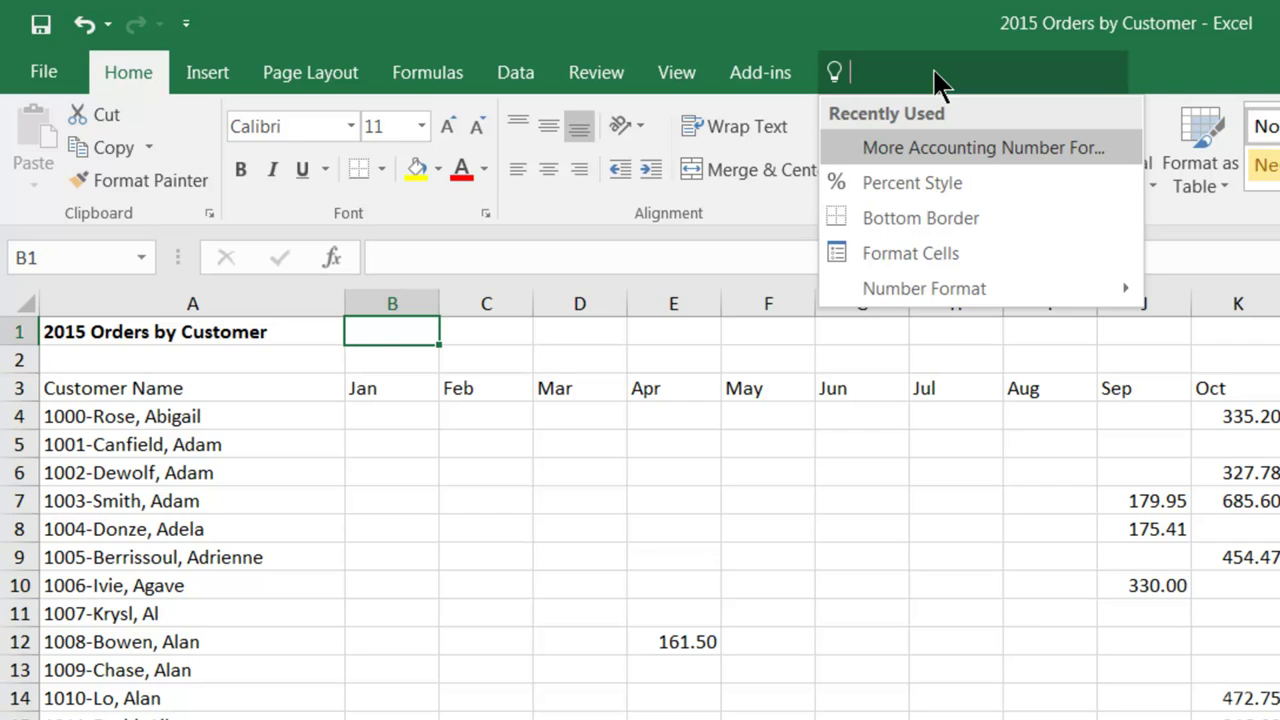
type("percen")
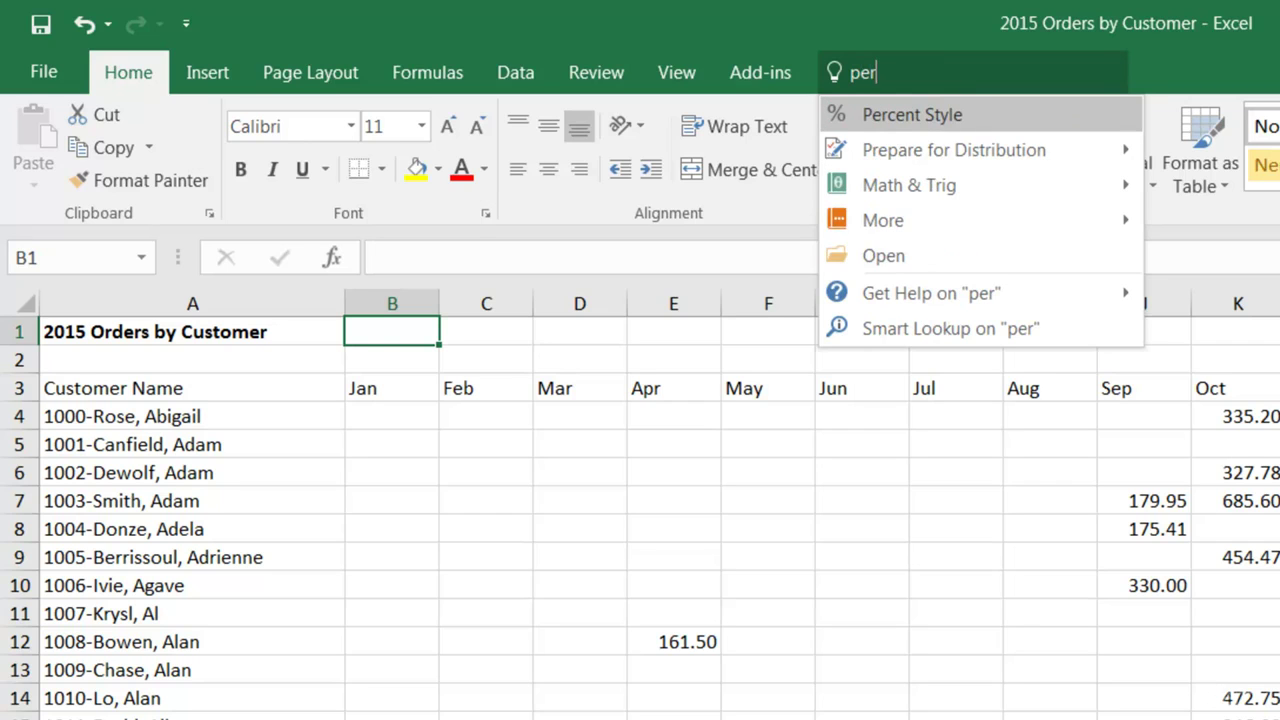
left_click(937, 108)
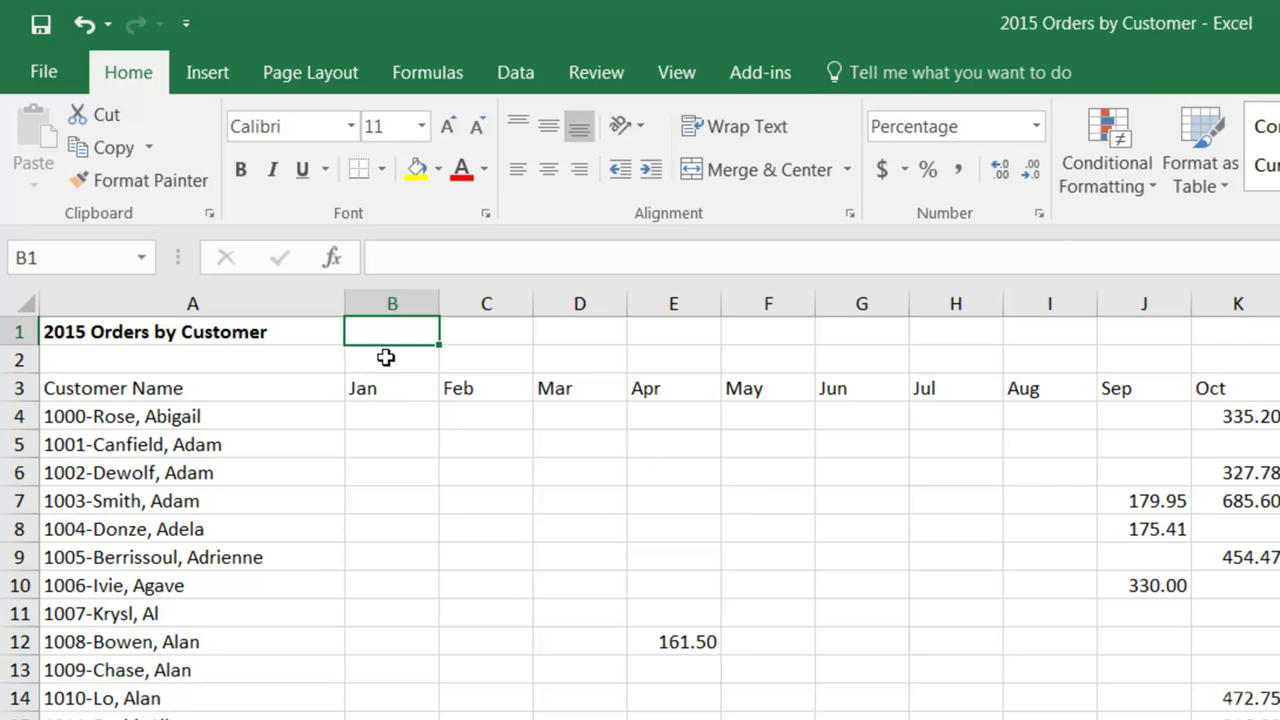
type("56")
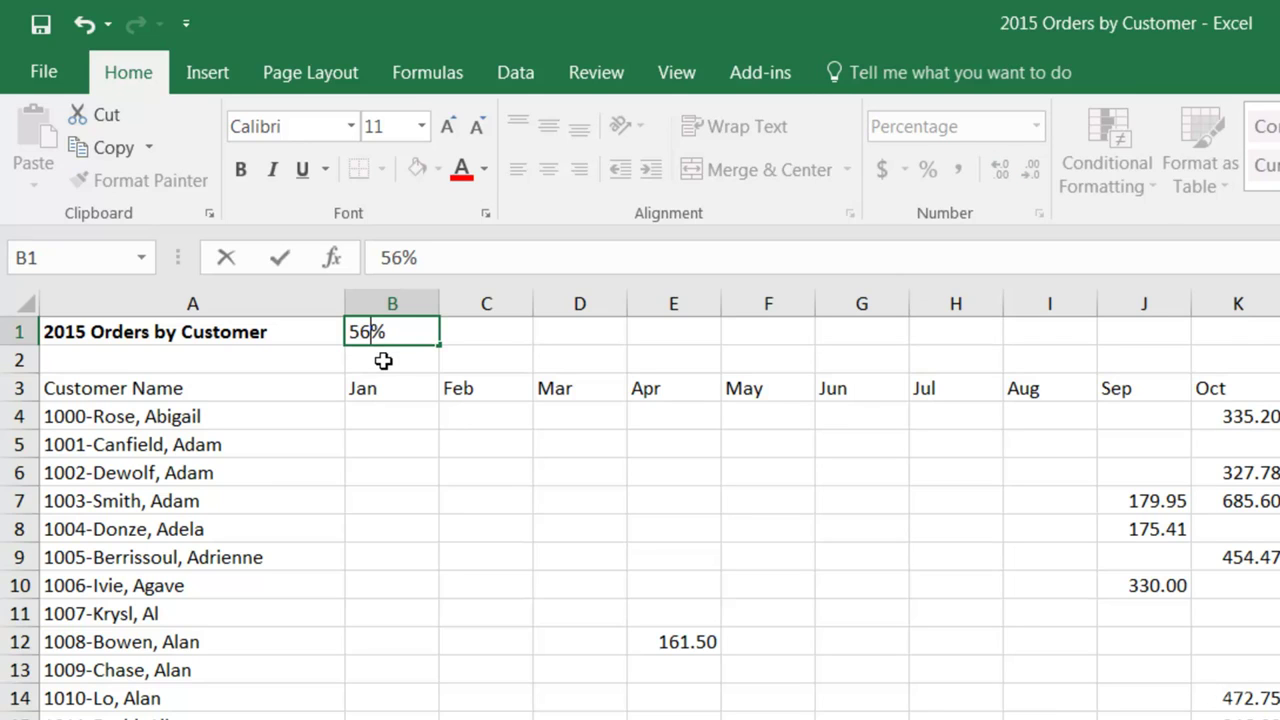
key("Return")
Search the commands for "format" and apply the Currency number format to cell B1.
left_click(415, 329)
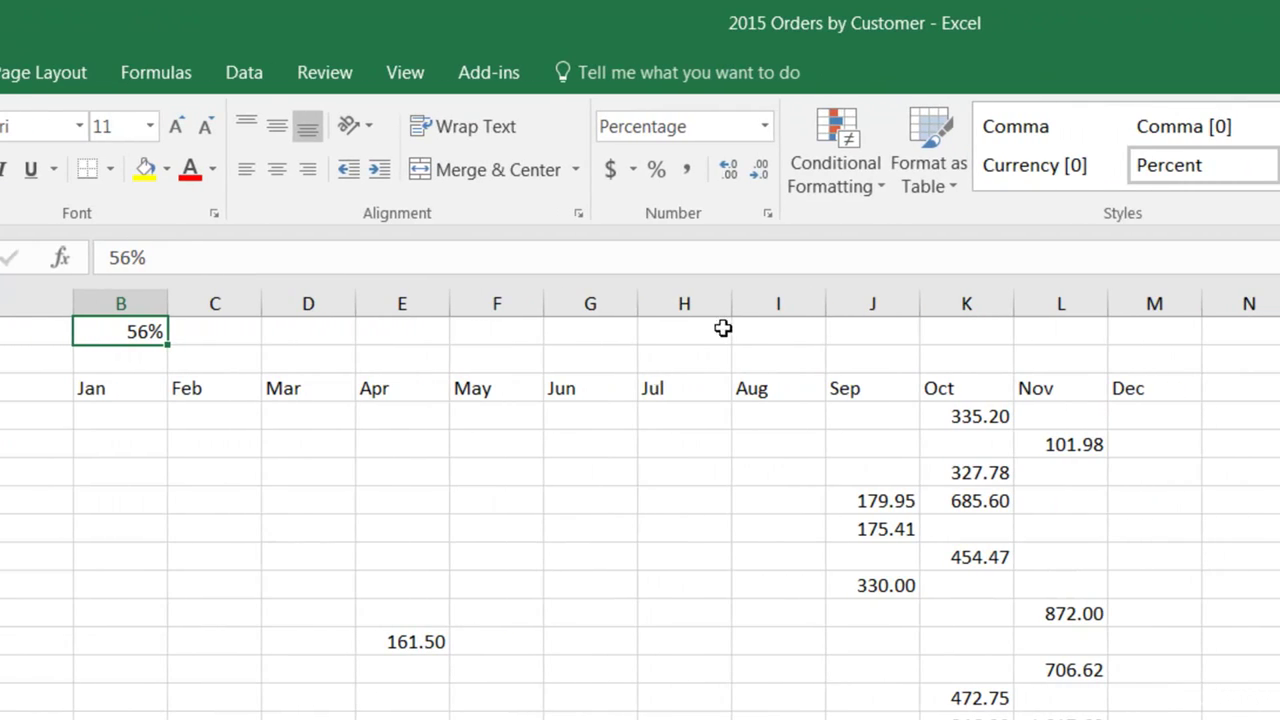
left_click(645, 72)
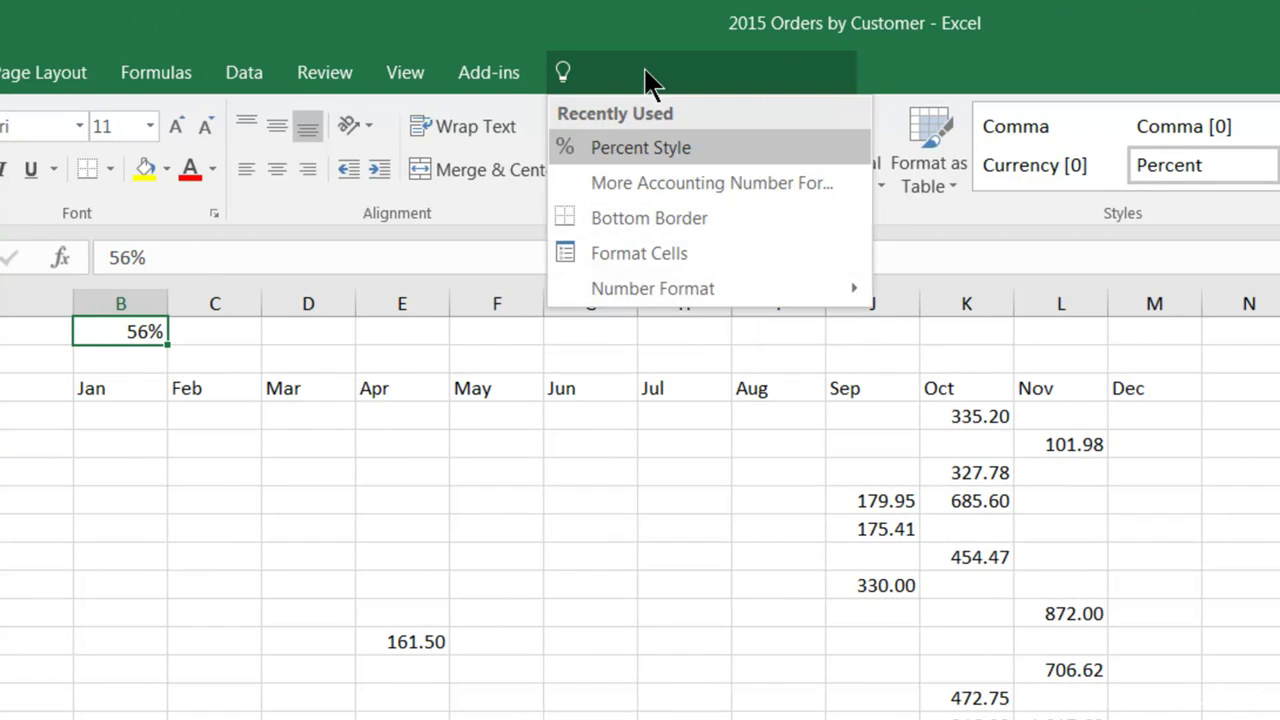
type("format")
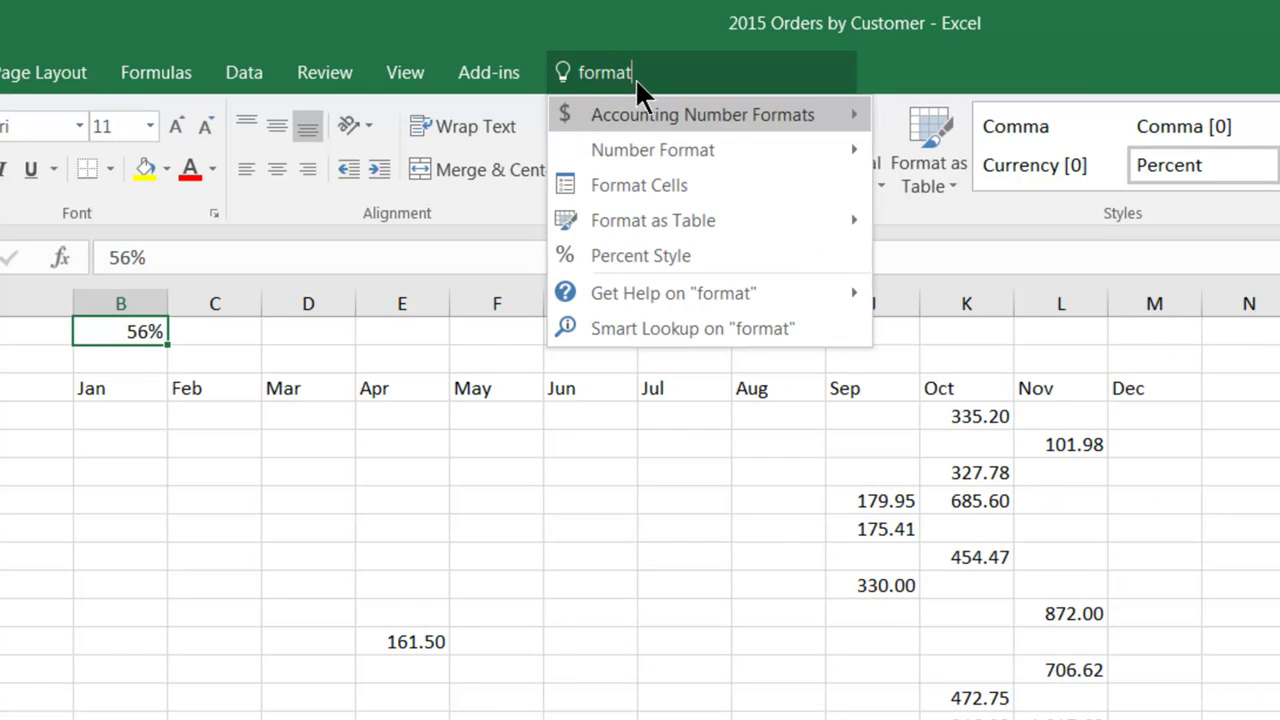
left_click(845, 113)
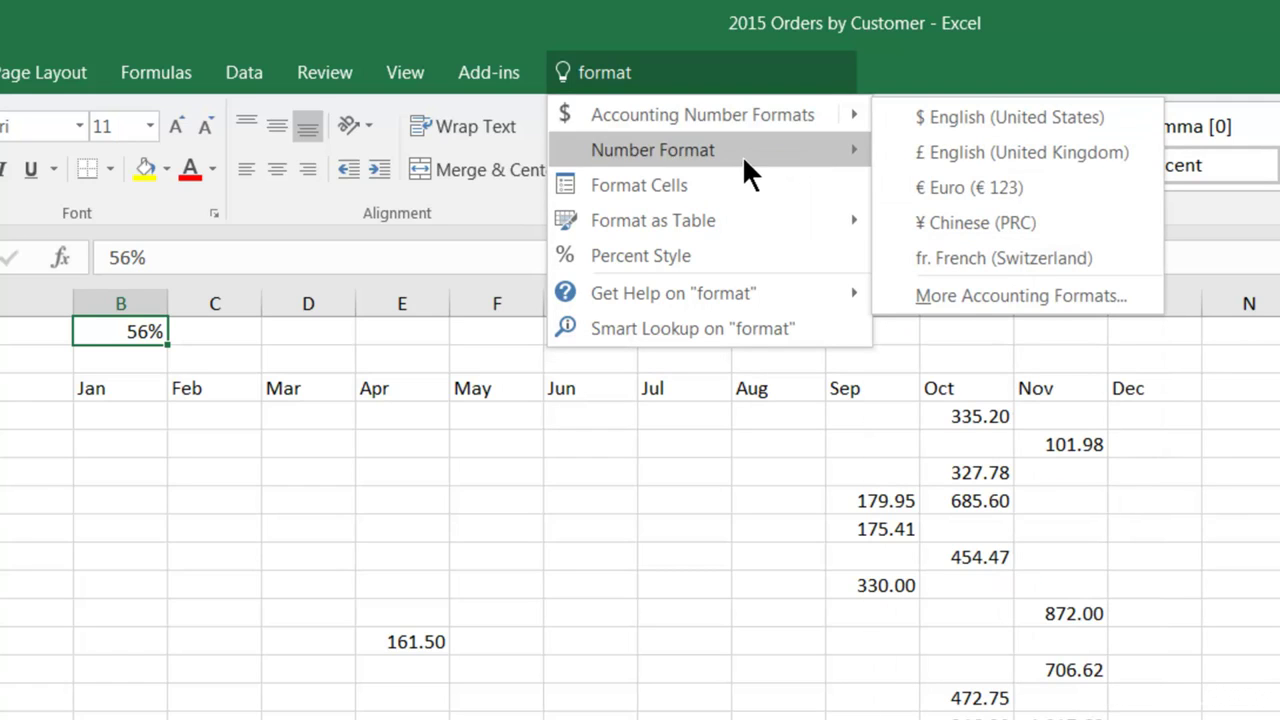
mouse_move(744, 158)
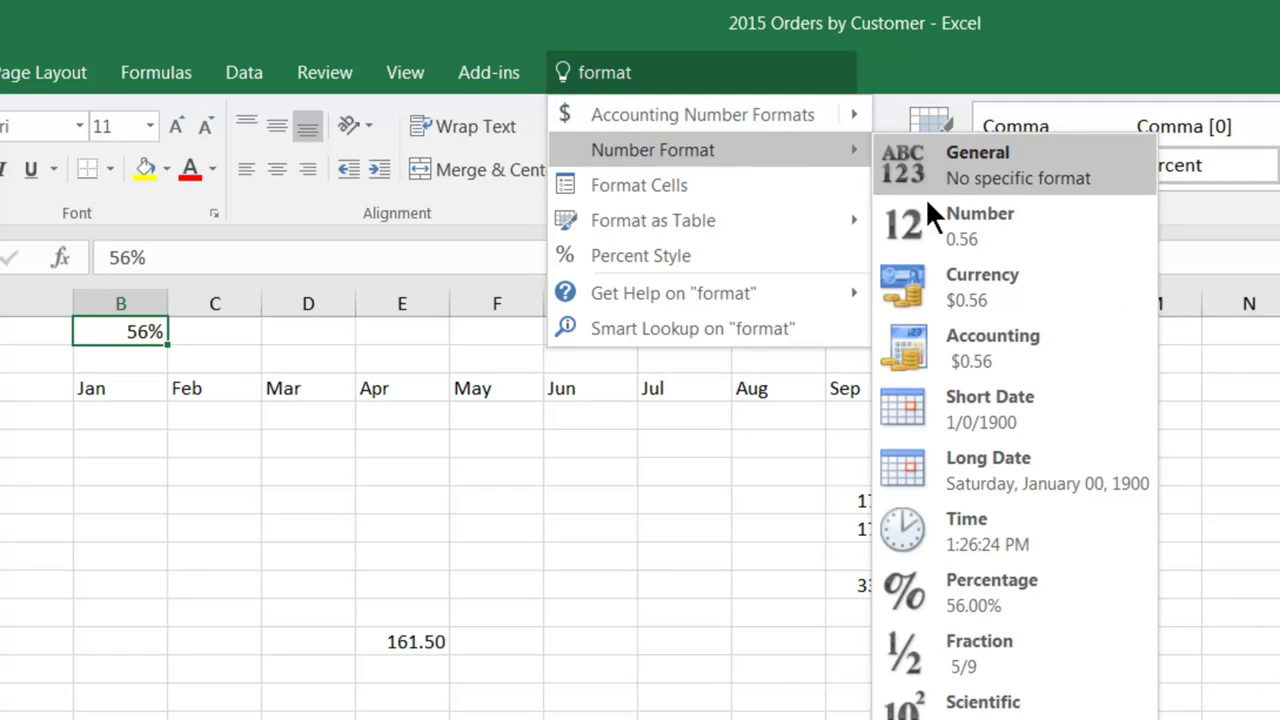
left_click(964, 278)
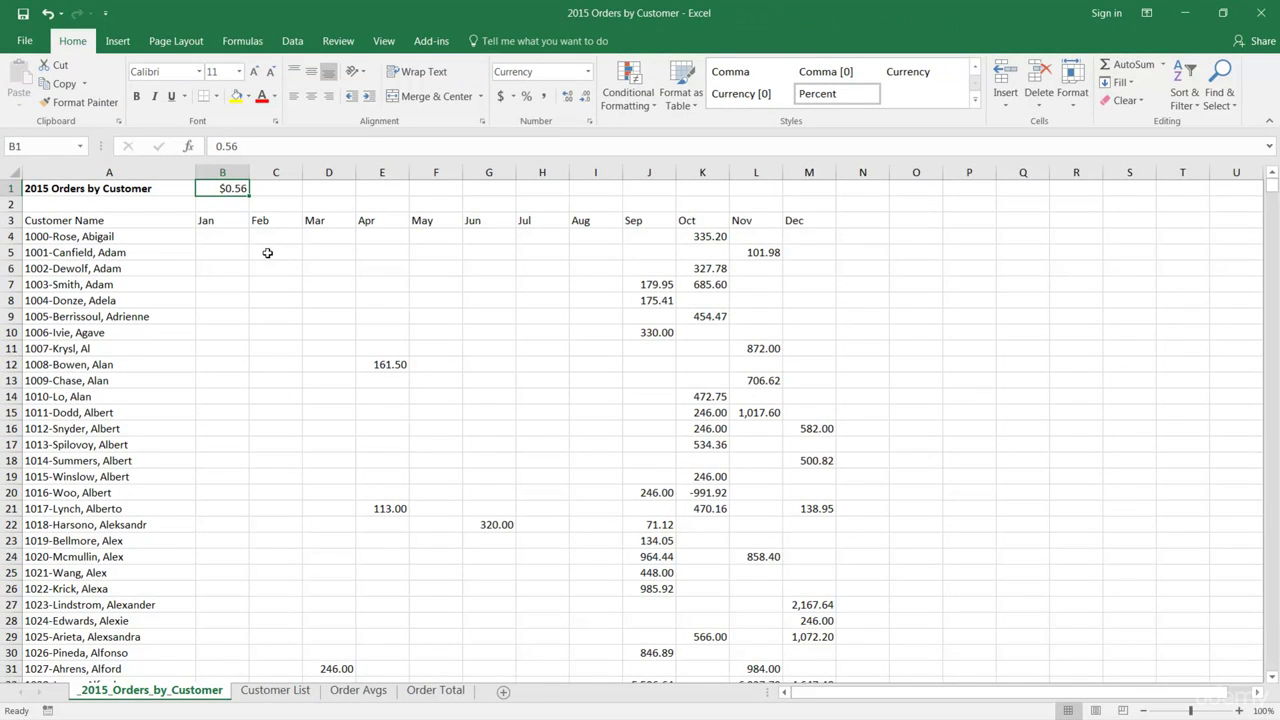
Search the built-in help for "currency" and open the article "Format numbers as currency in Excel 2016".
key("F1")
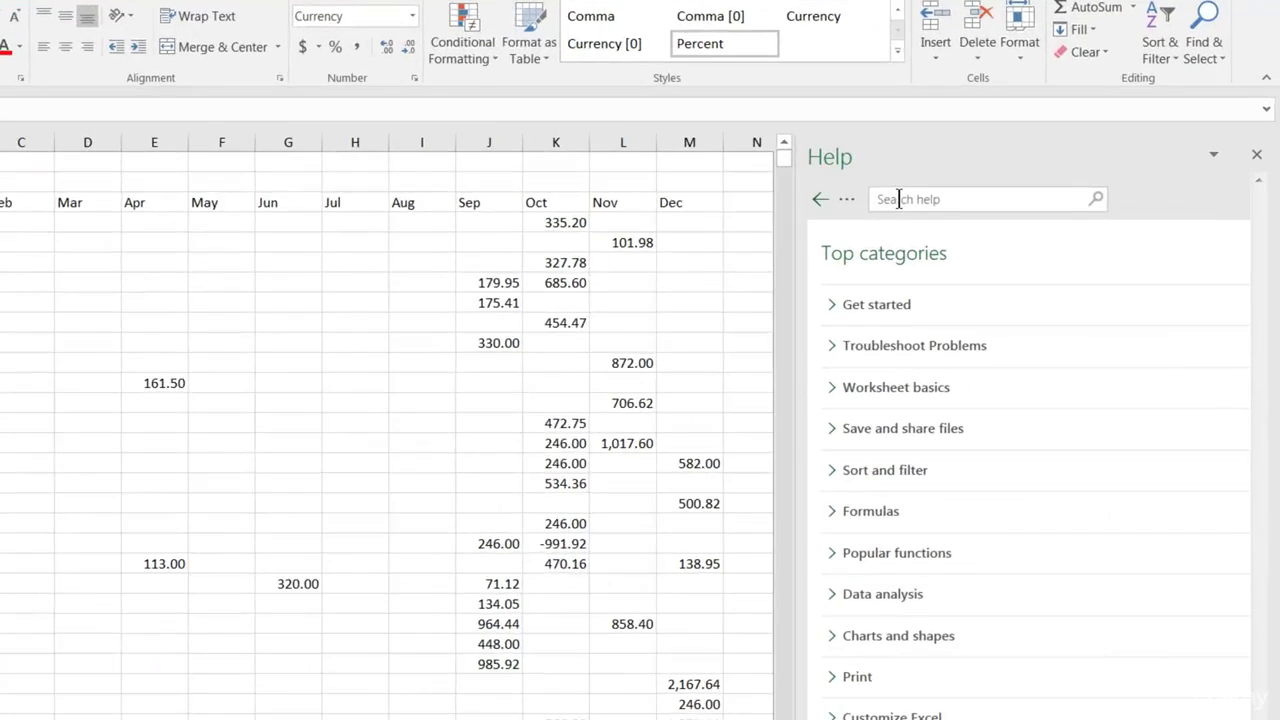
left_click(976, 219)
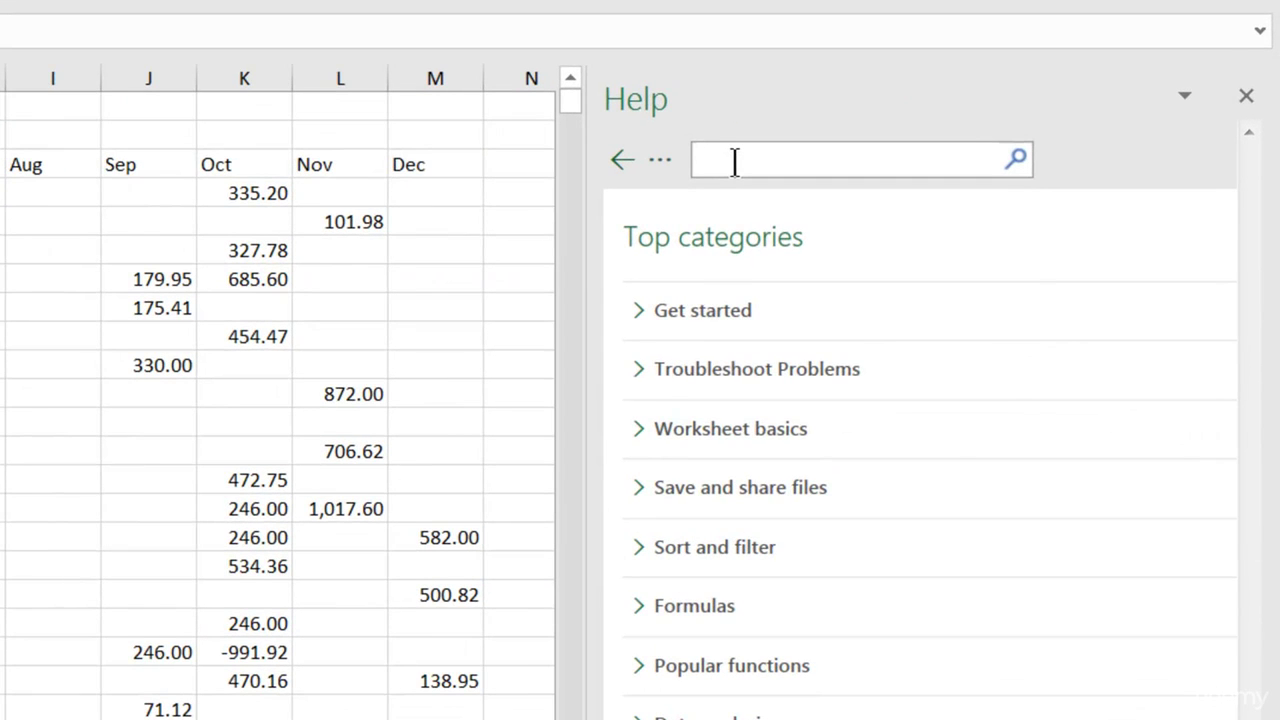
type("currency")
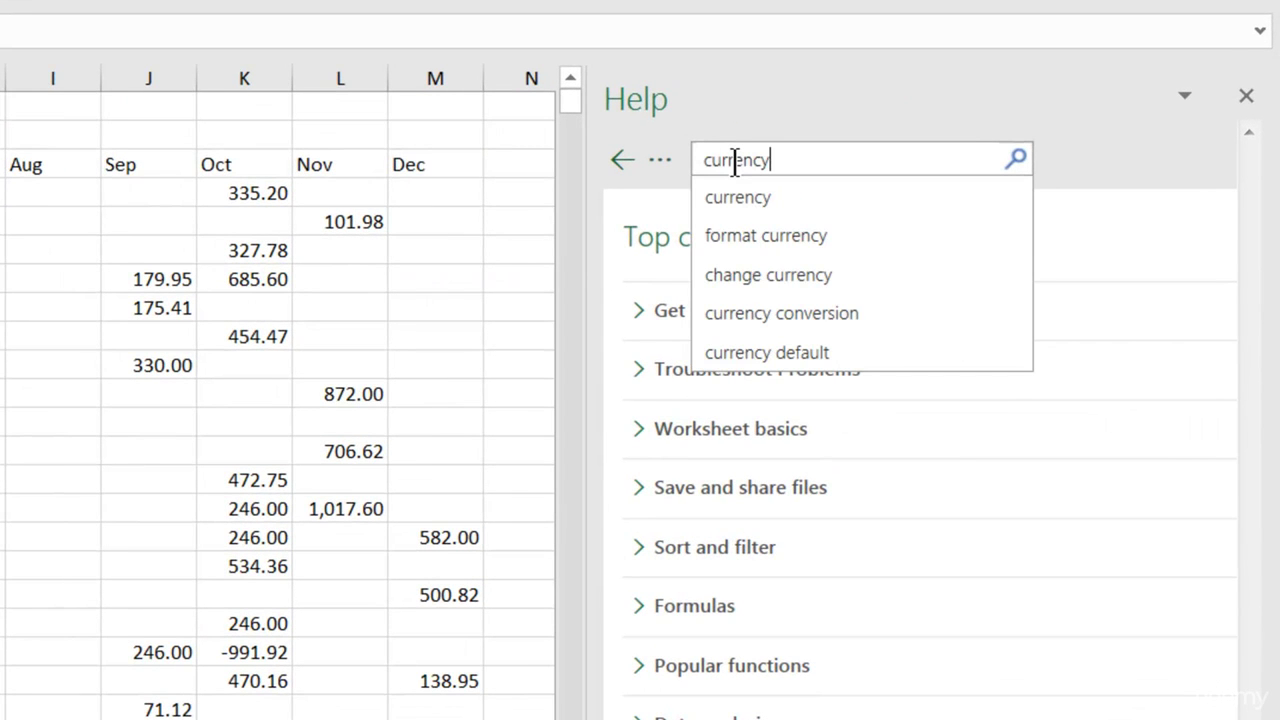
key("Return")
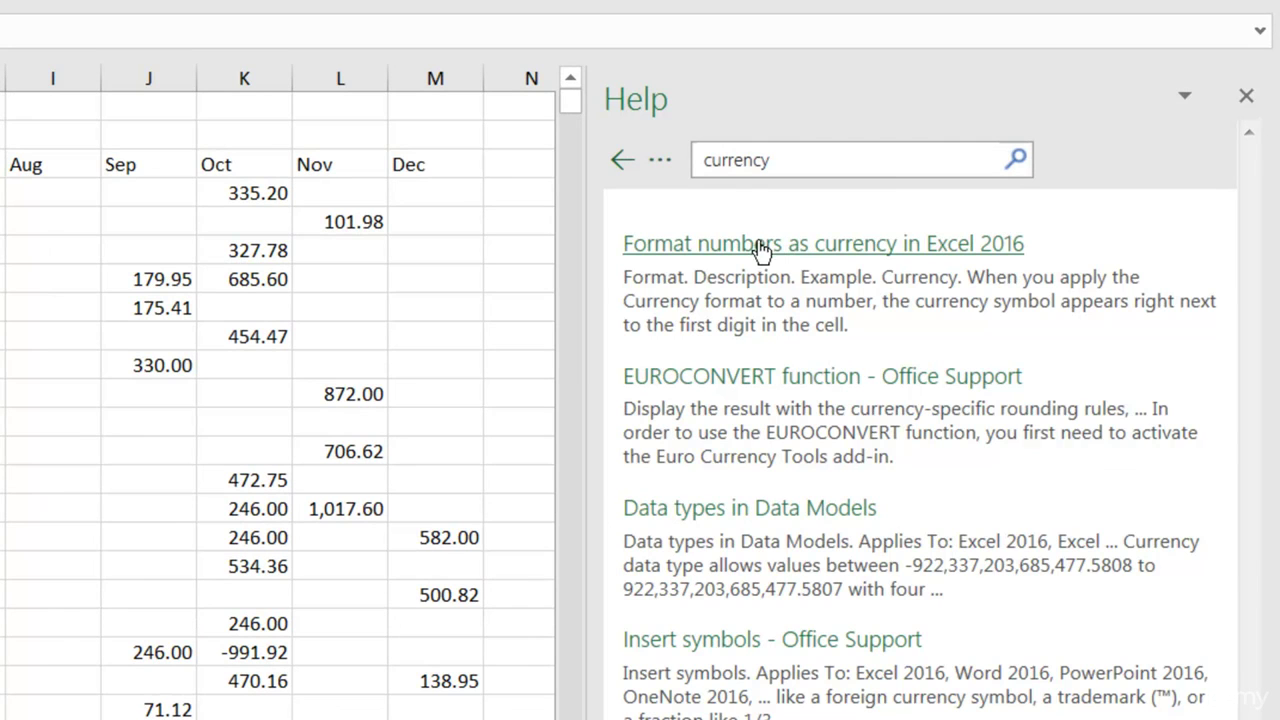
left_click(701, 253)
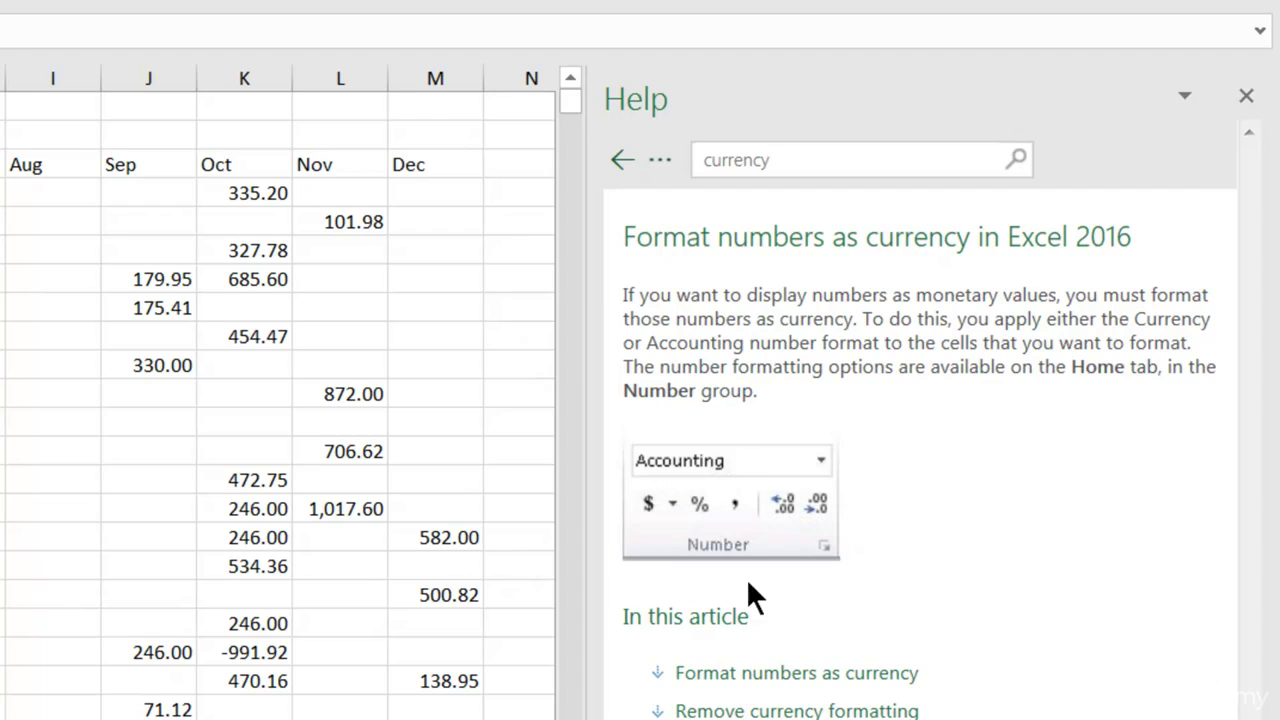
Read the help article's instructions for formatting numbers as currency and close the help.
scroll(1050, 537, "down", 6)
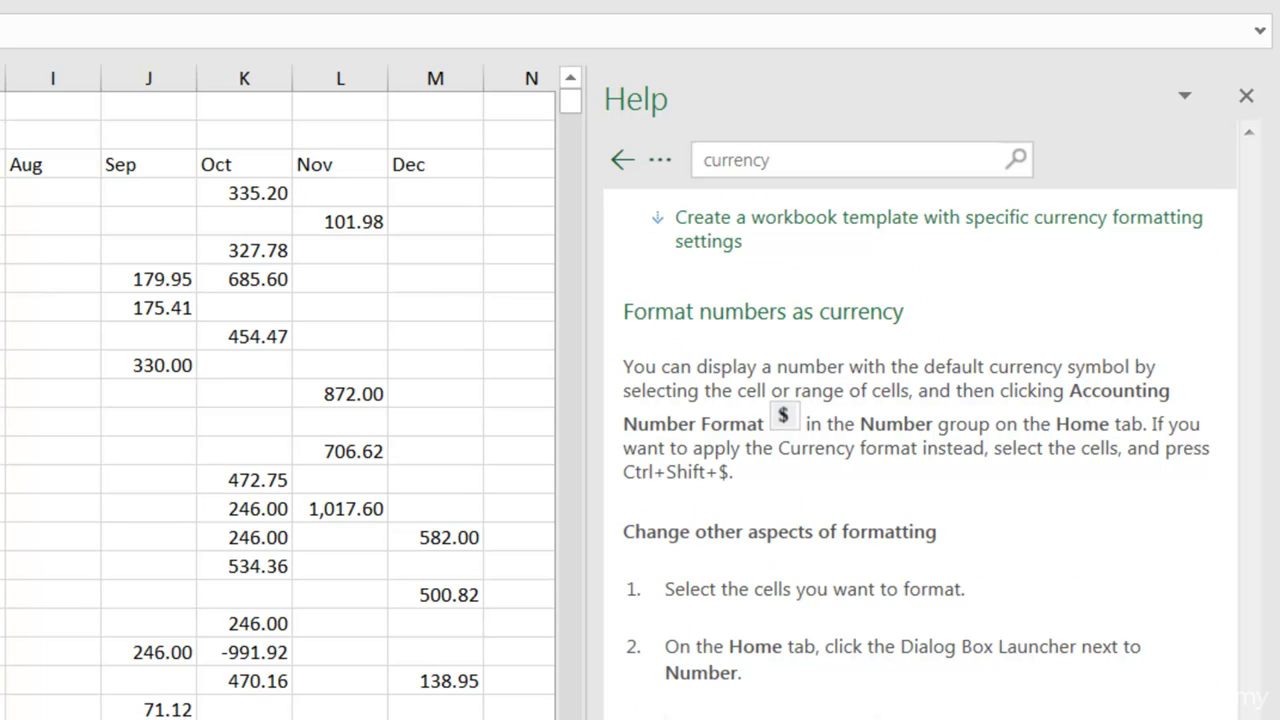
scroll(1064, 654, "down", 6)
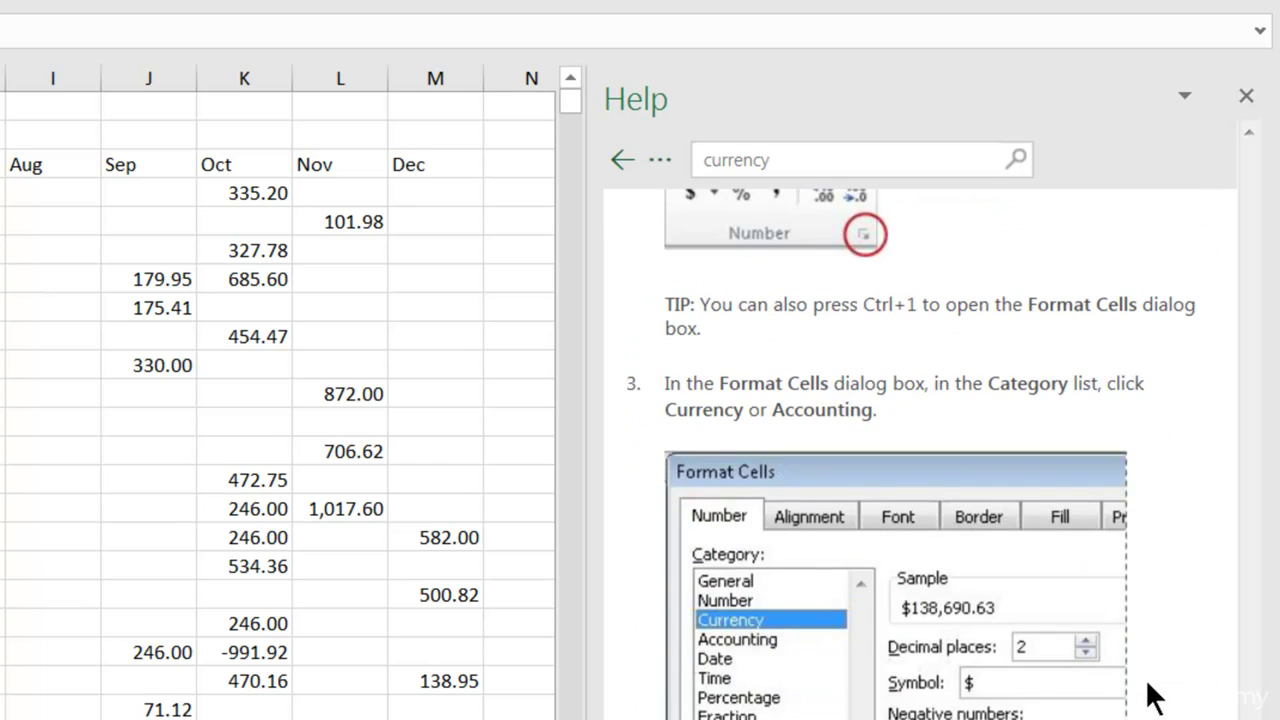
scroll(1150, 700, "down", 4)
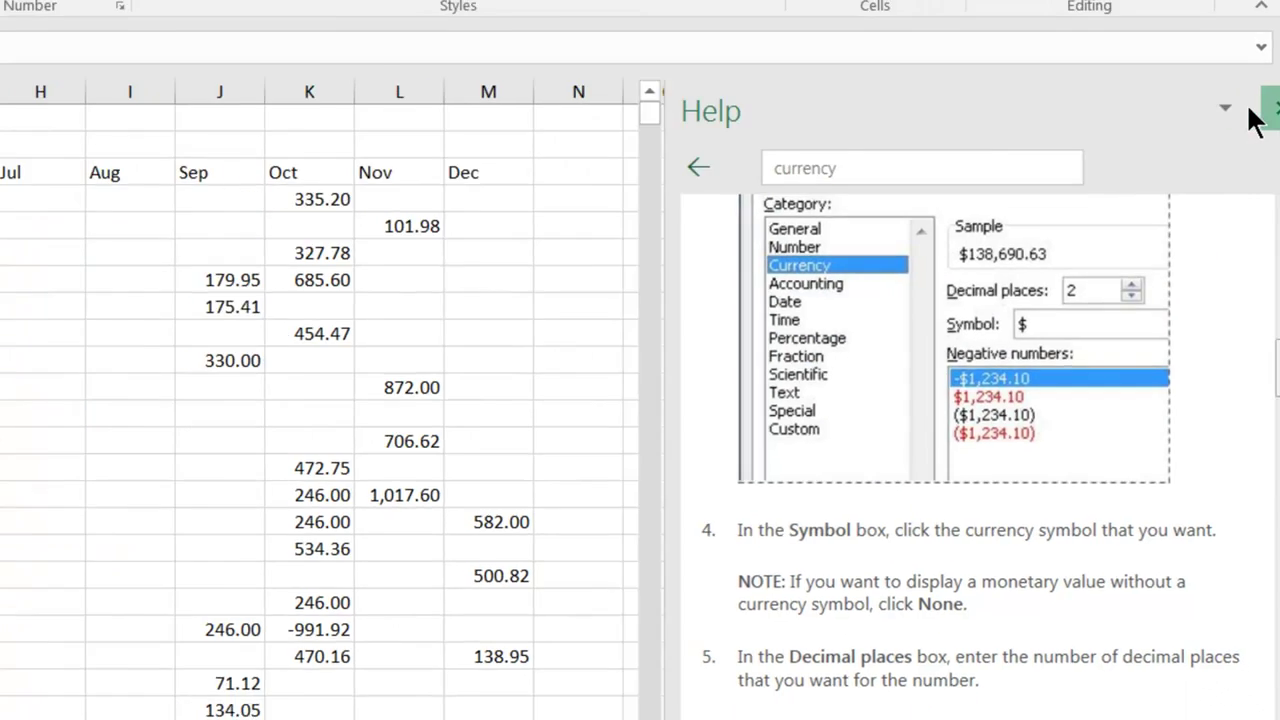
left_click(1245, 97)
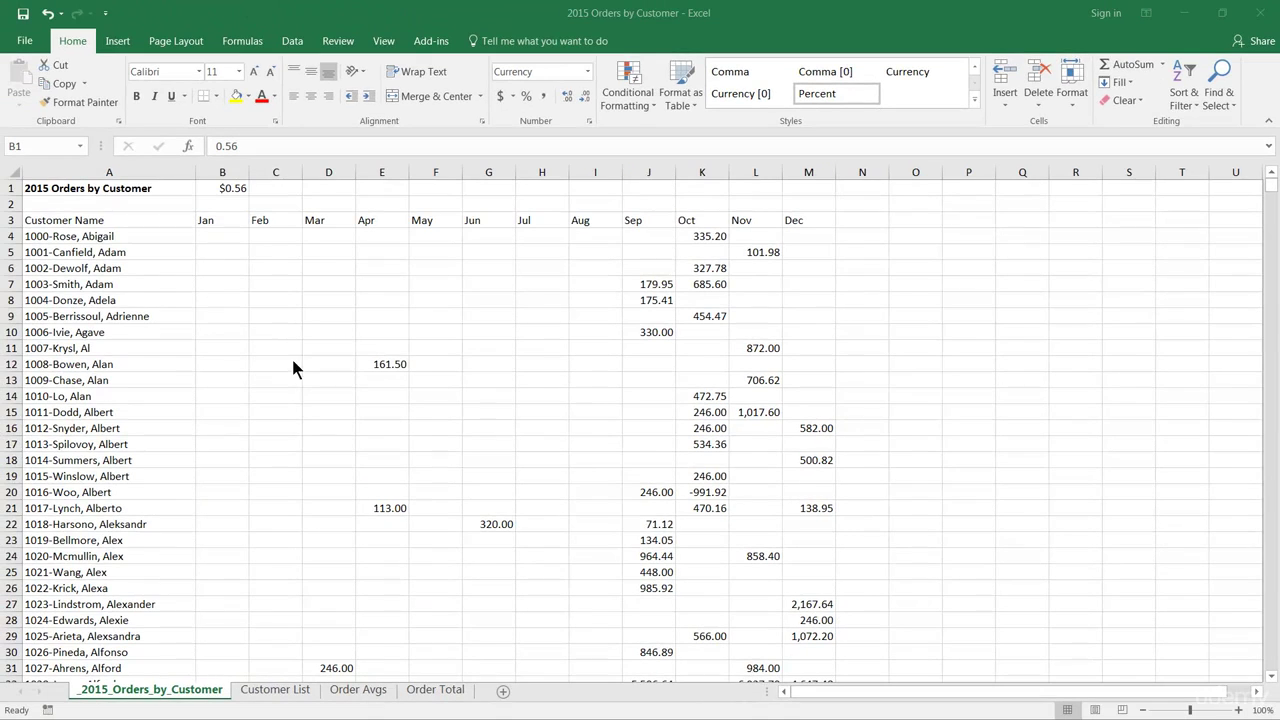
View the workbook's Info page and return to the worksheet.
left_click(25, 44)
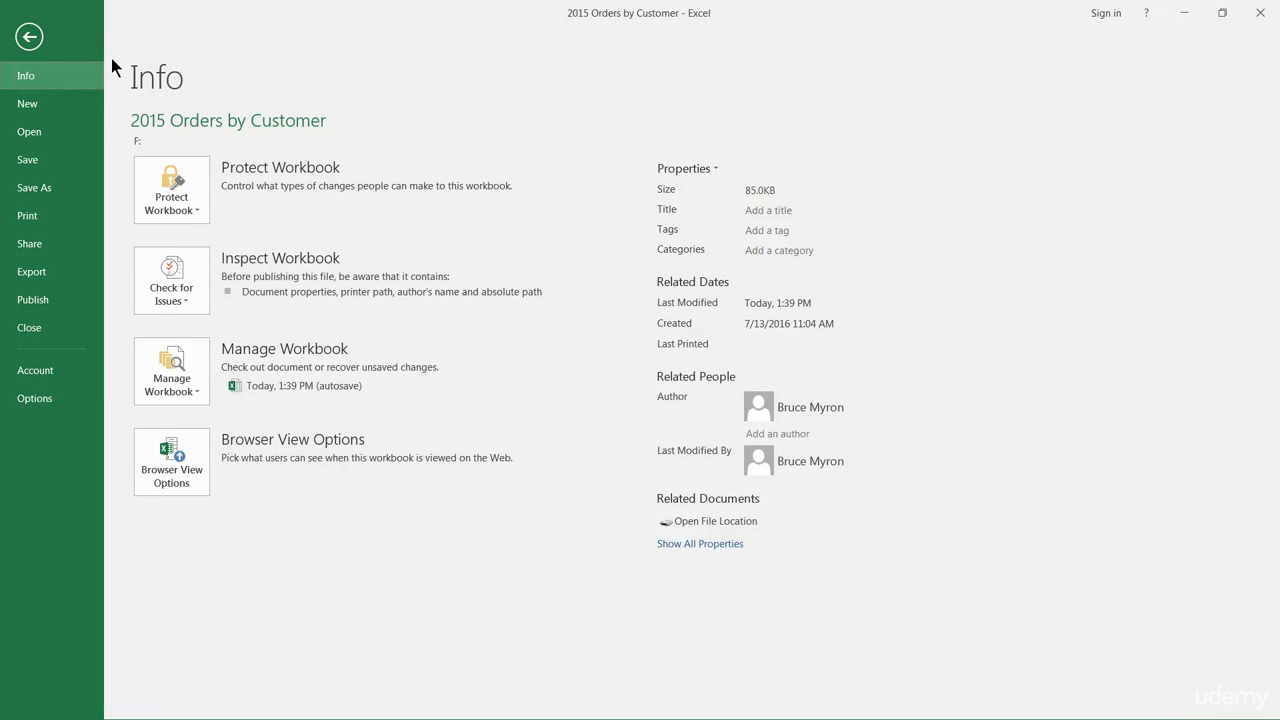
left_click(28, 39)
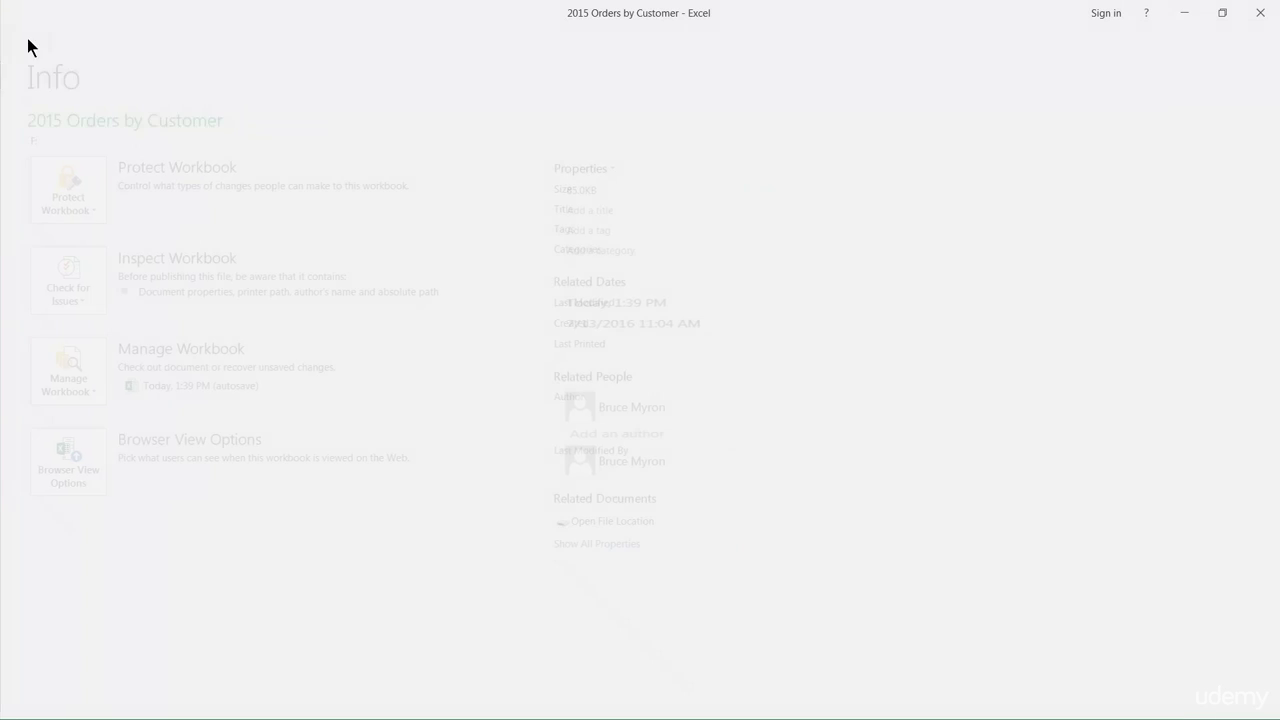
Reopen the Backstage view twice to look over its file commands and workbook information, returning to the worksheet each time.
left_click(22, 44)
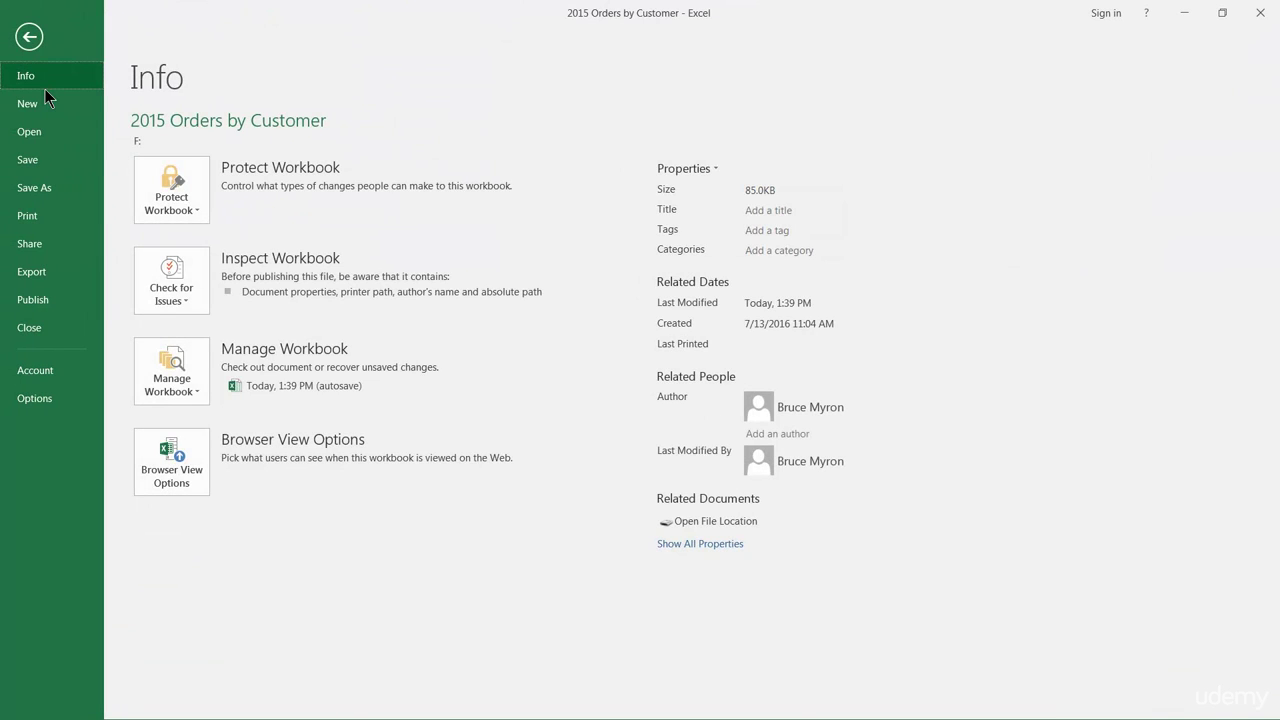
key("Escape")
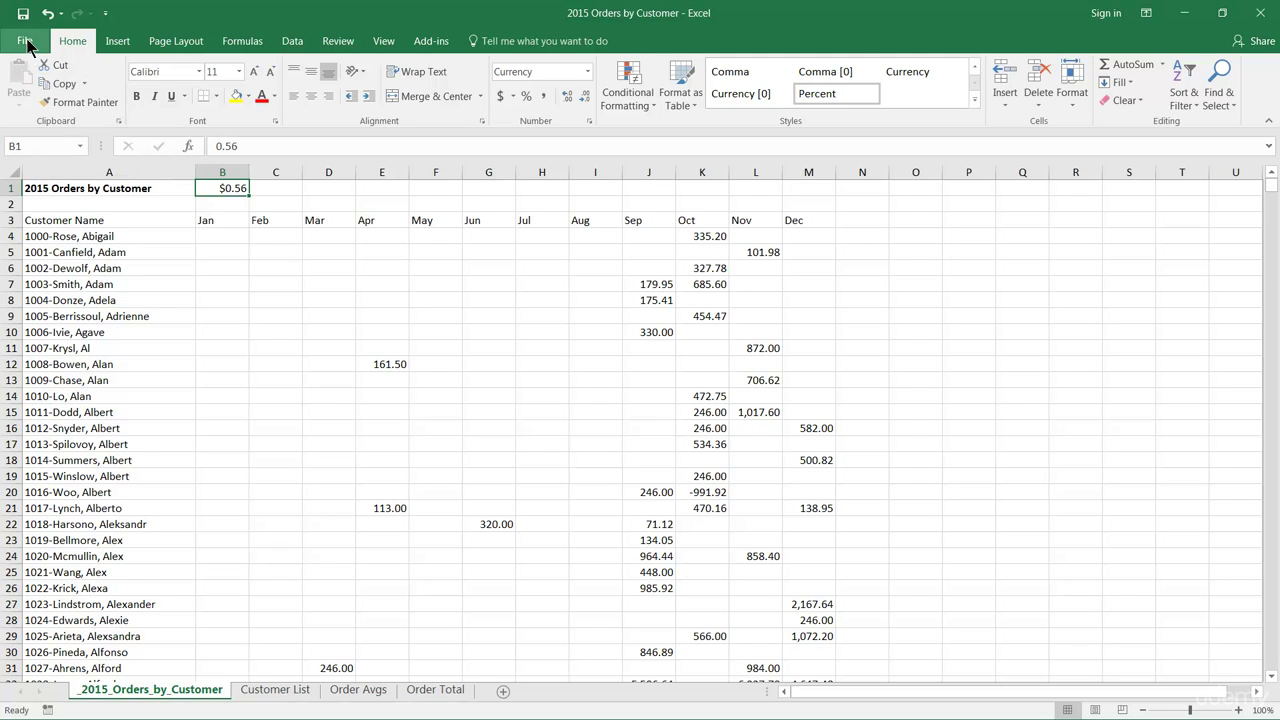
left_click(25, 45)
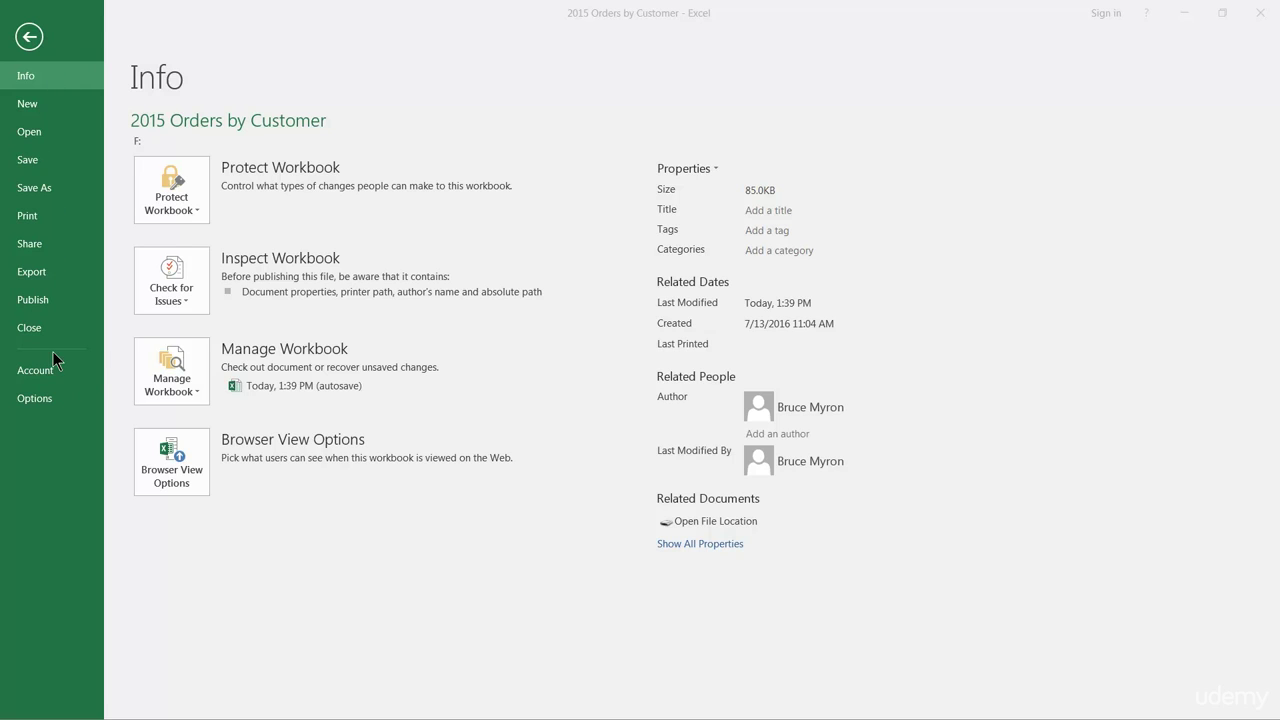
left_click(29, 39)
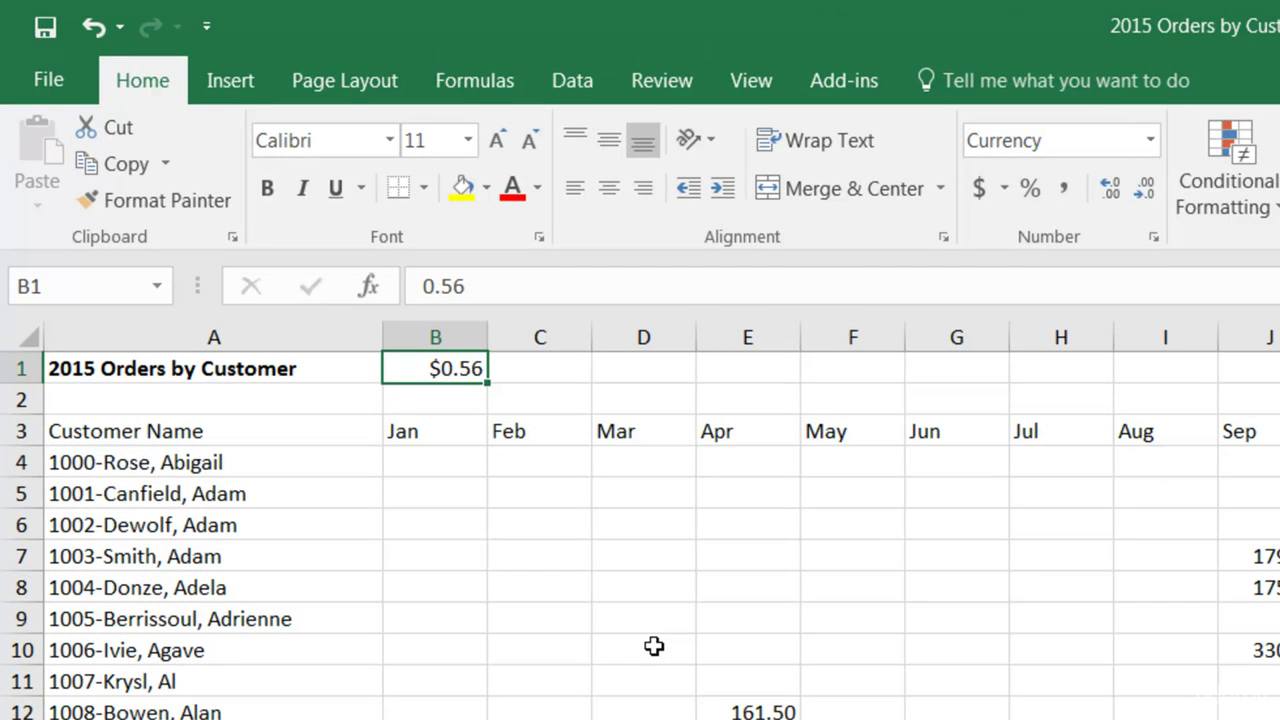
Show the ribbon's access keys, look at those for Page Layout, and apply the Percent number format to cell B1.
key("alt")
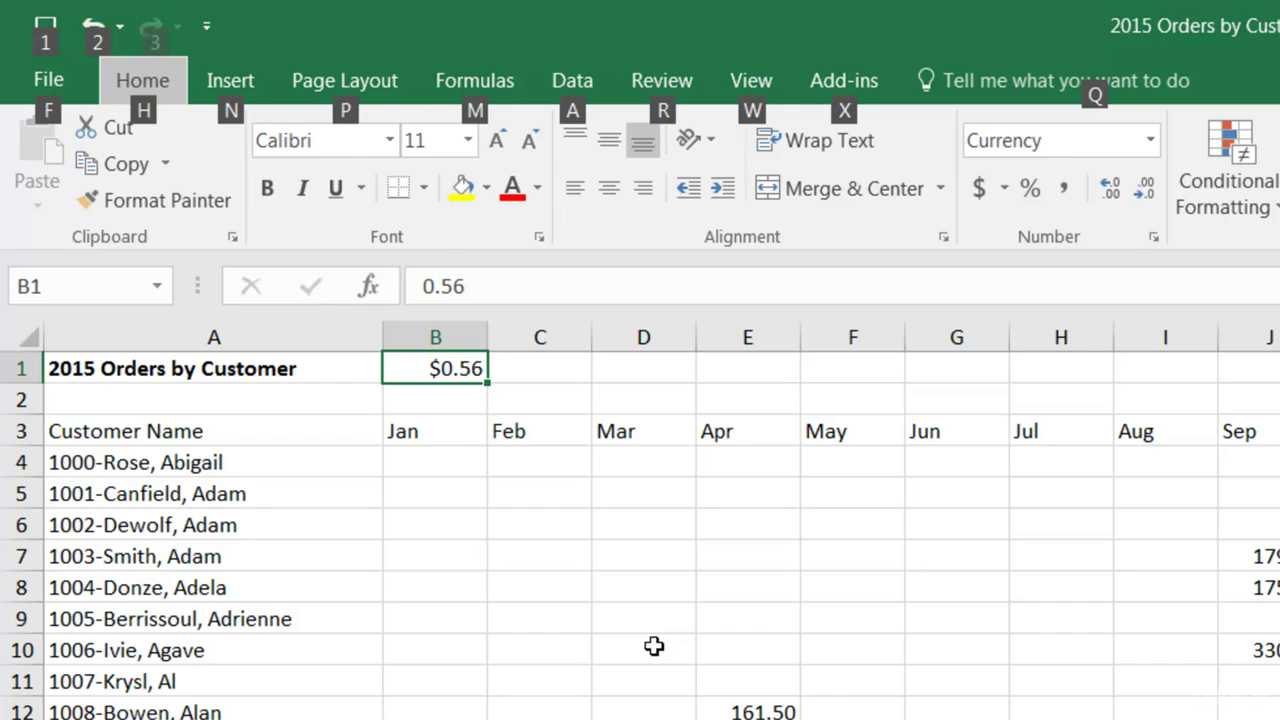
key("p")
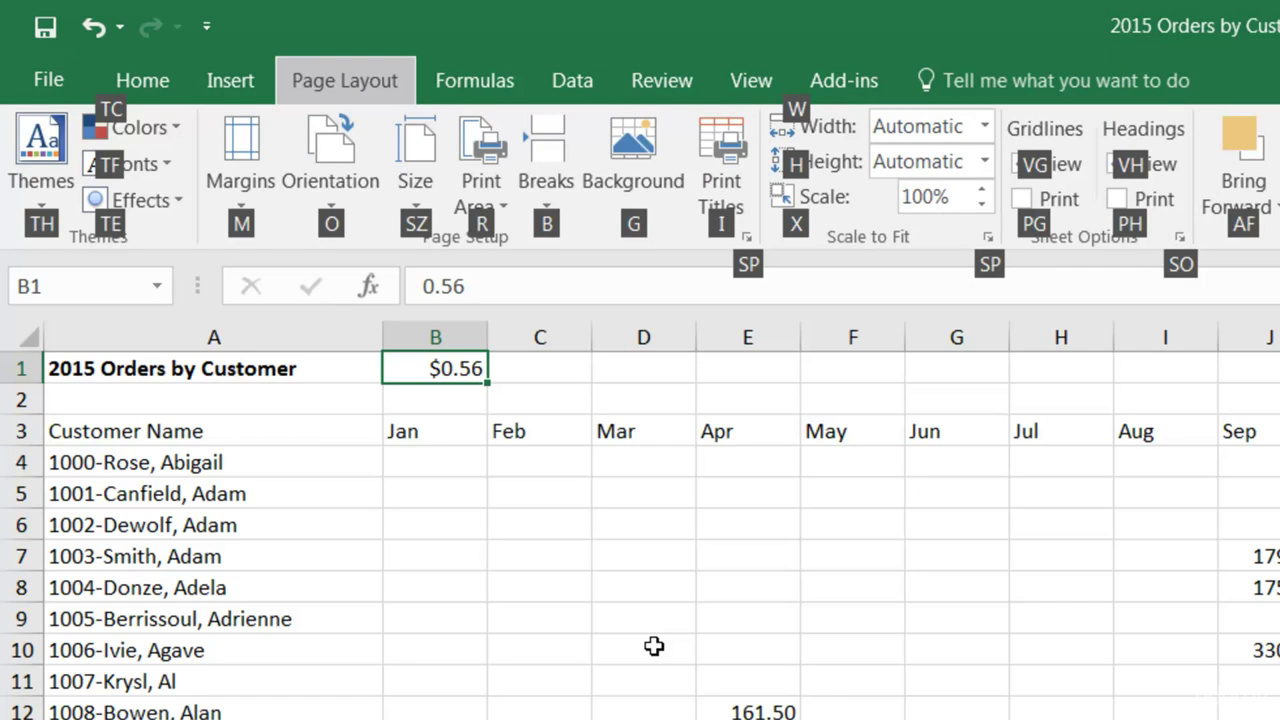
key("Escape")
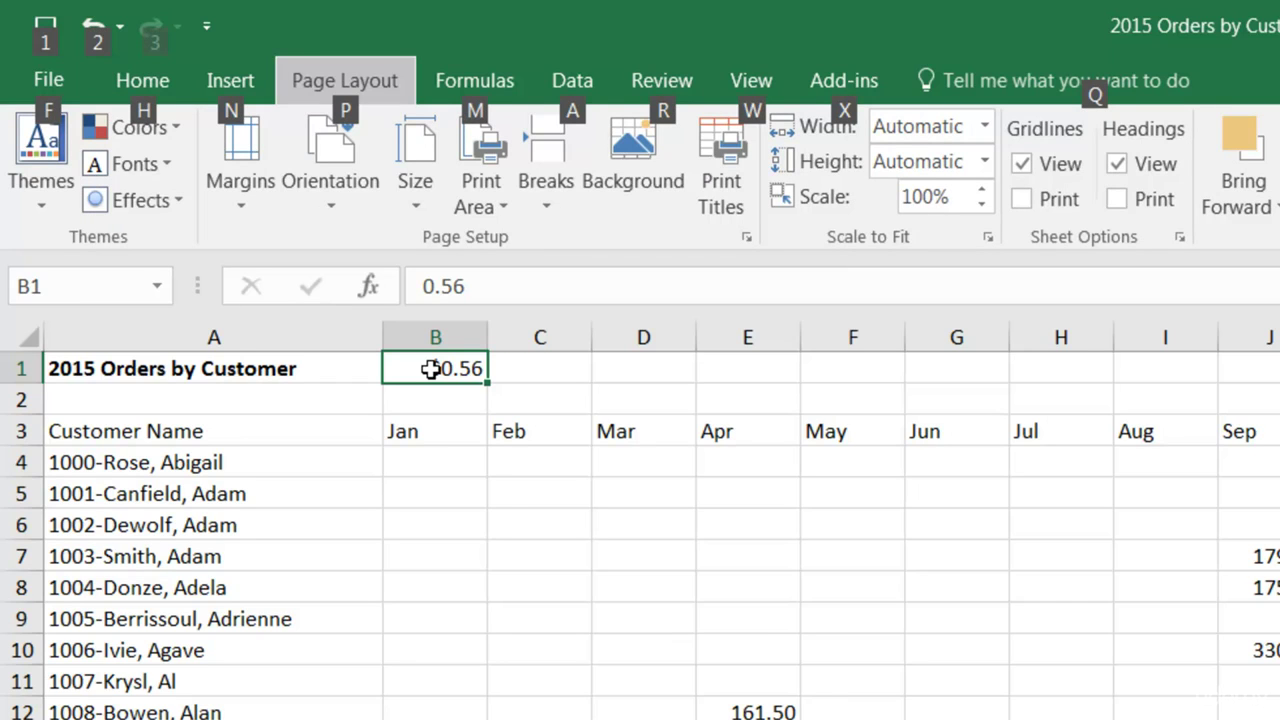
key("h")
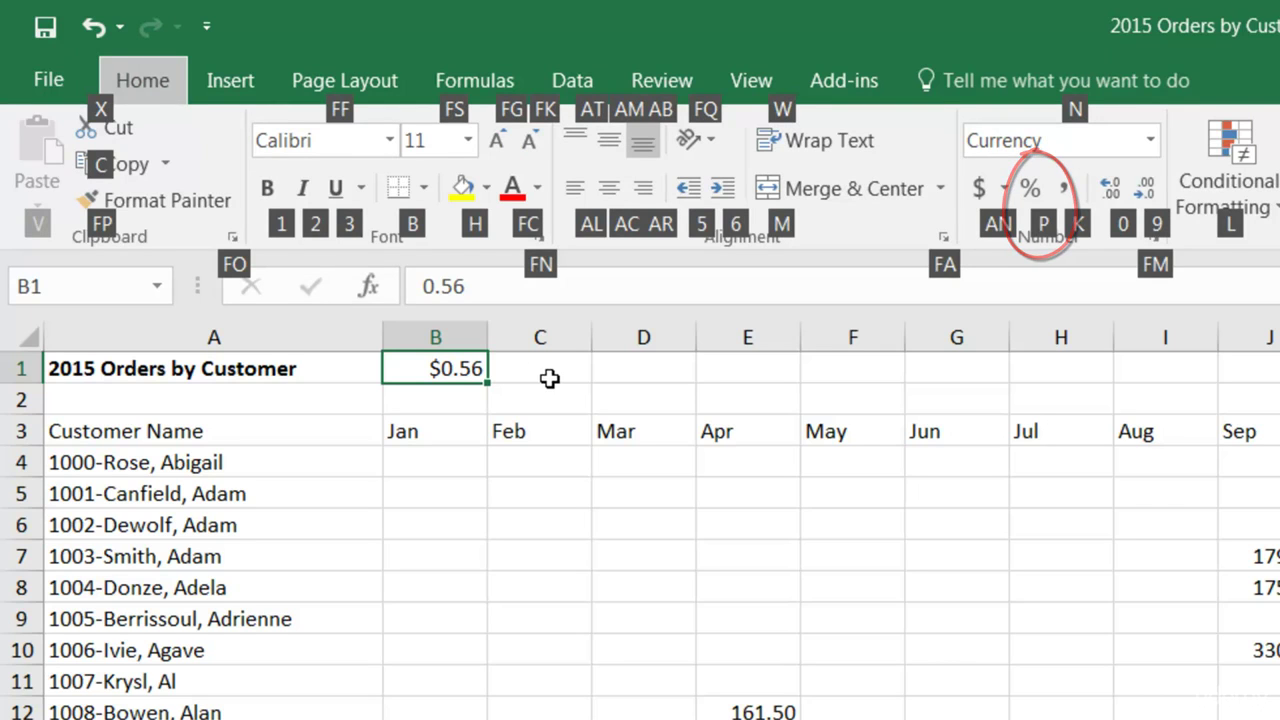
key("p")
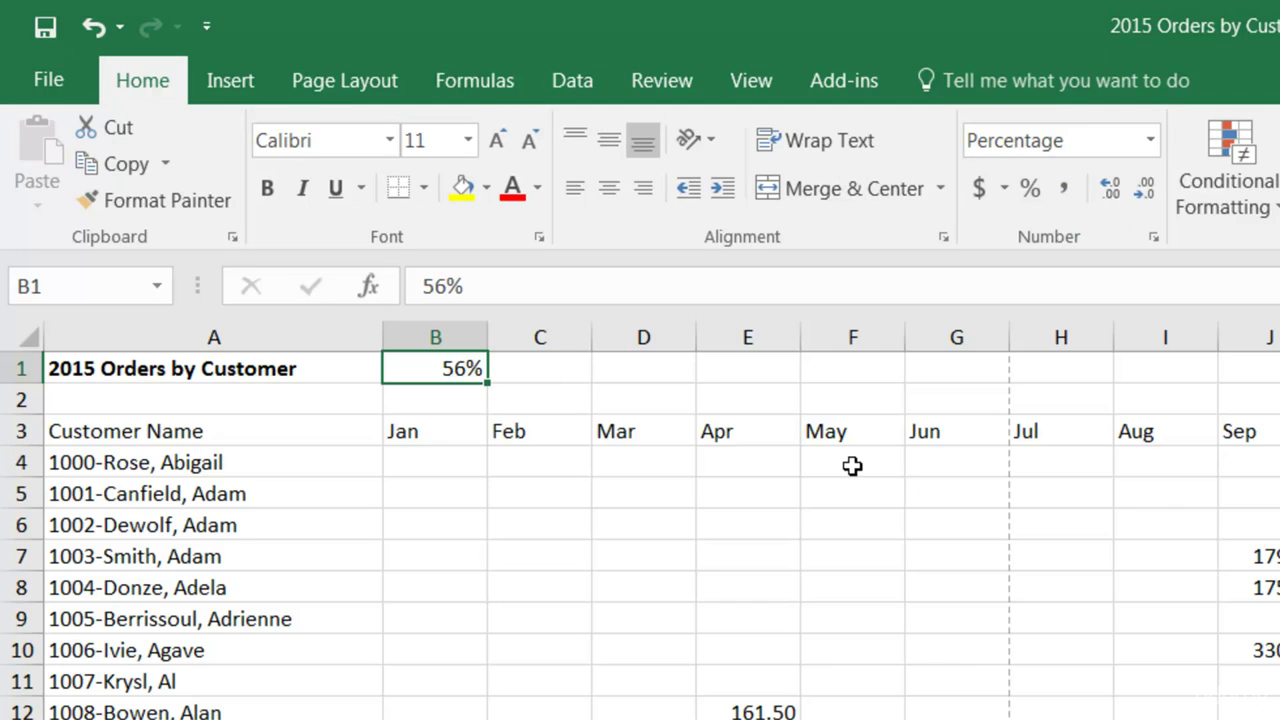
Open the list of accounting number formats for cell B1 using the ribbon's access keys.
key("alt+h")
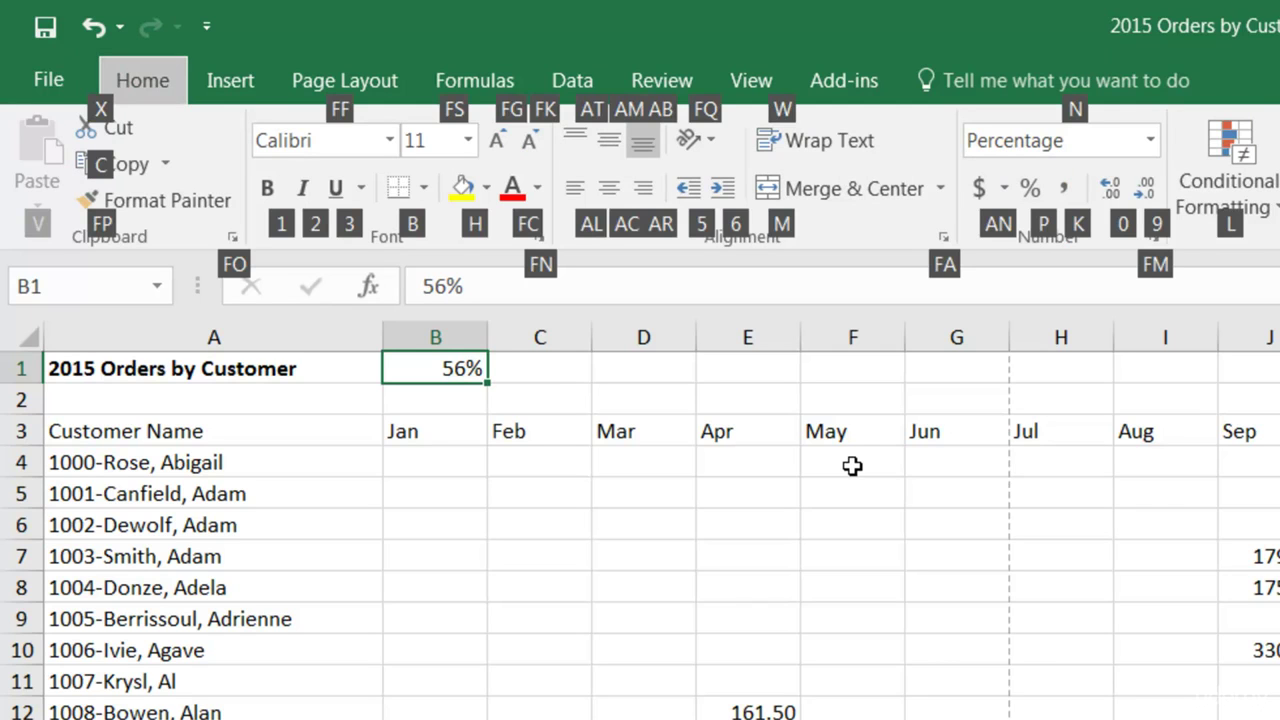
key("a")
key("n")
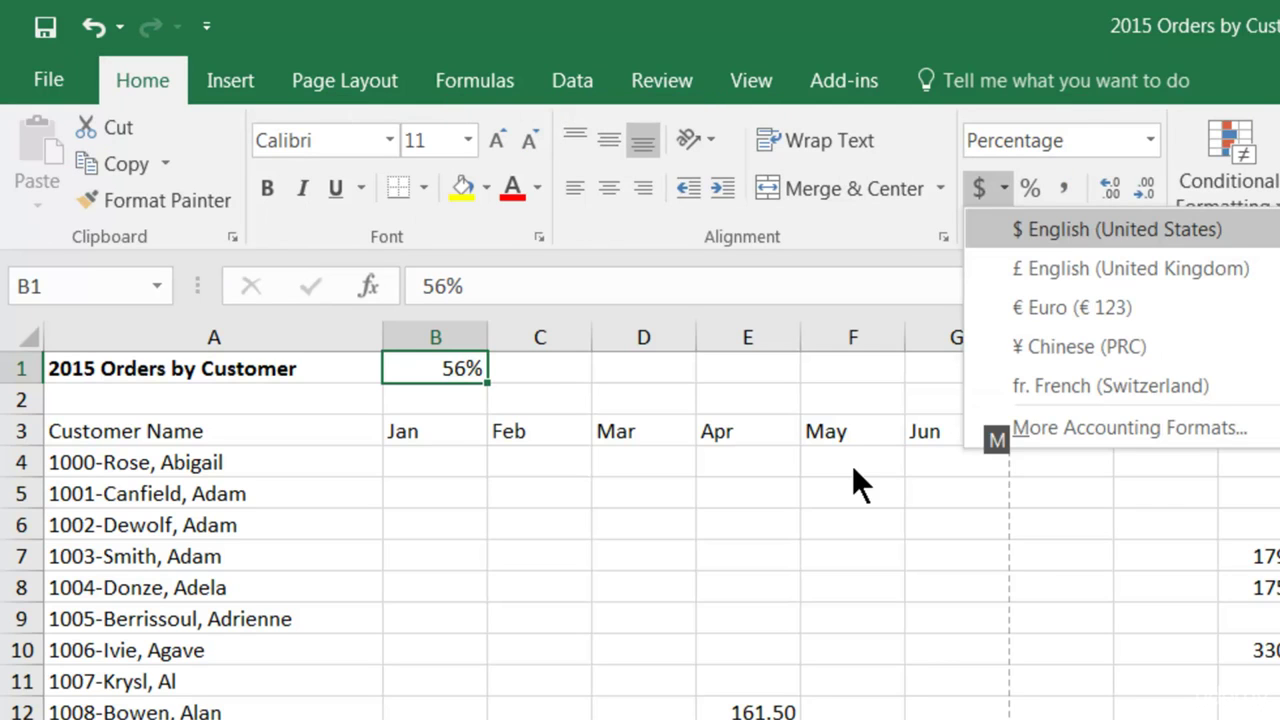